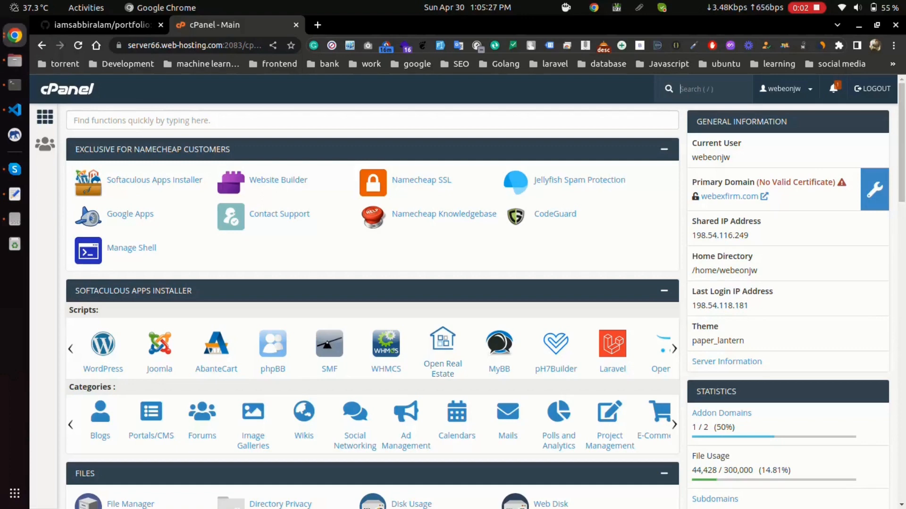
scroll(278, 182, "down", 2)
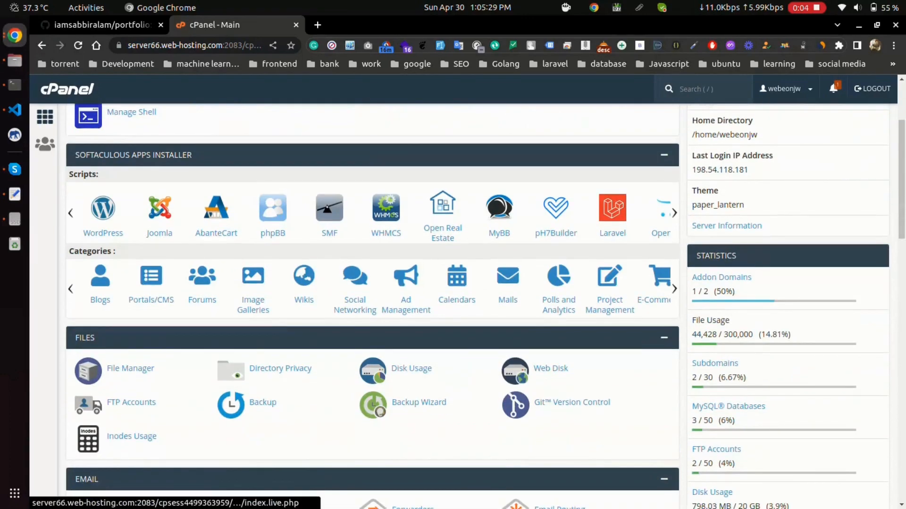
scroll(279, 181, "down", 1)
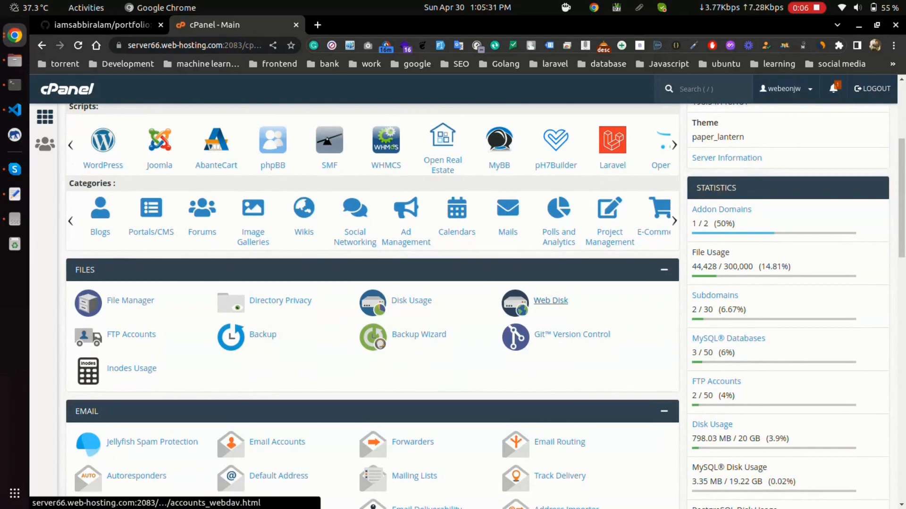
- Start a new FTP account on iamsabbiralam.webexfirm.com and confirm the saved password
left_click(131, 335)
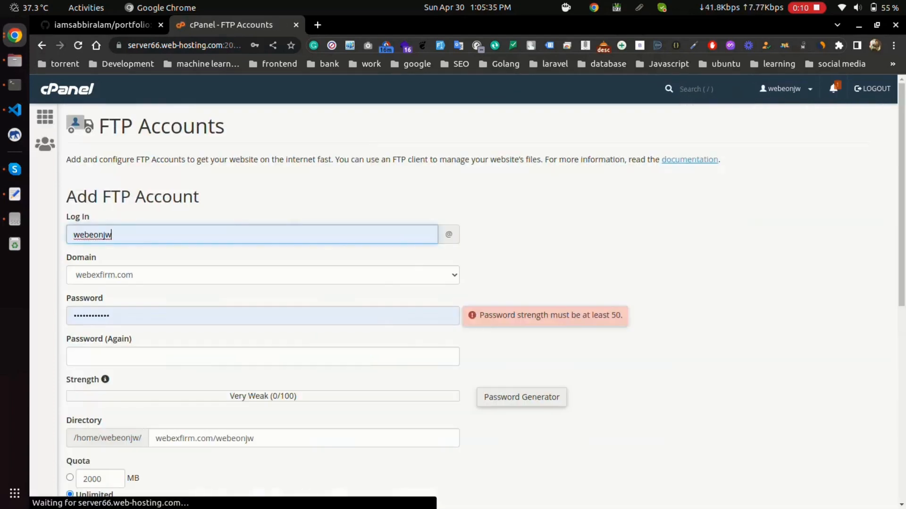
scroll(262, 283, "down", 2)
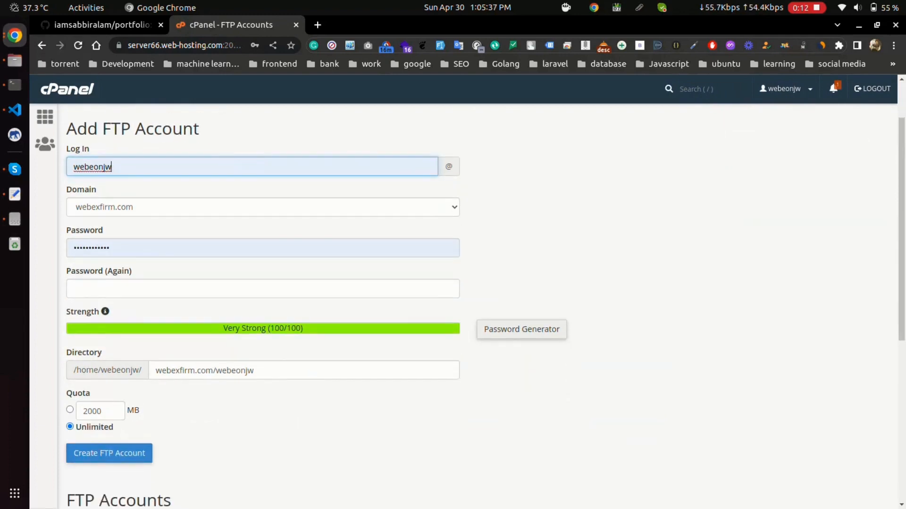
left_click(262, 207)
key("Down")
key("Down")
key("Down")
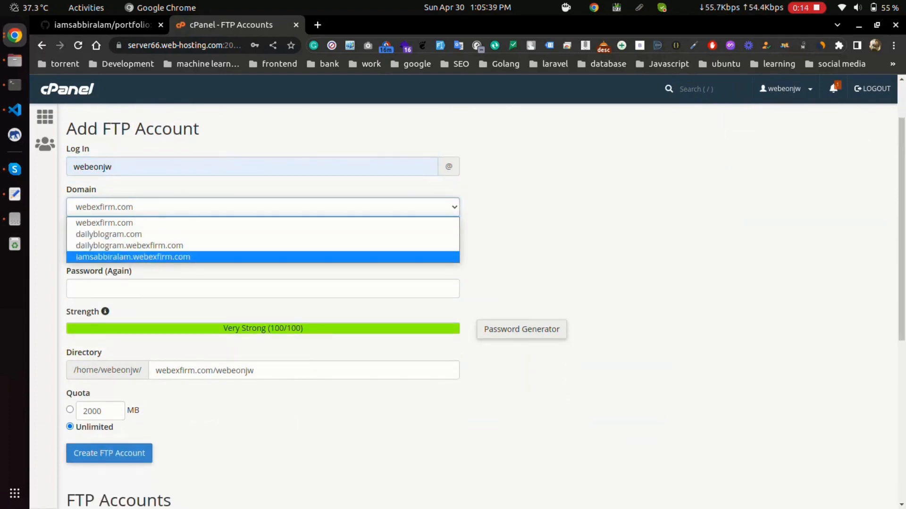
key("Return")
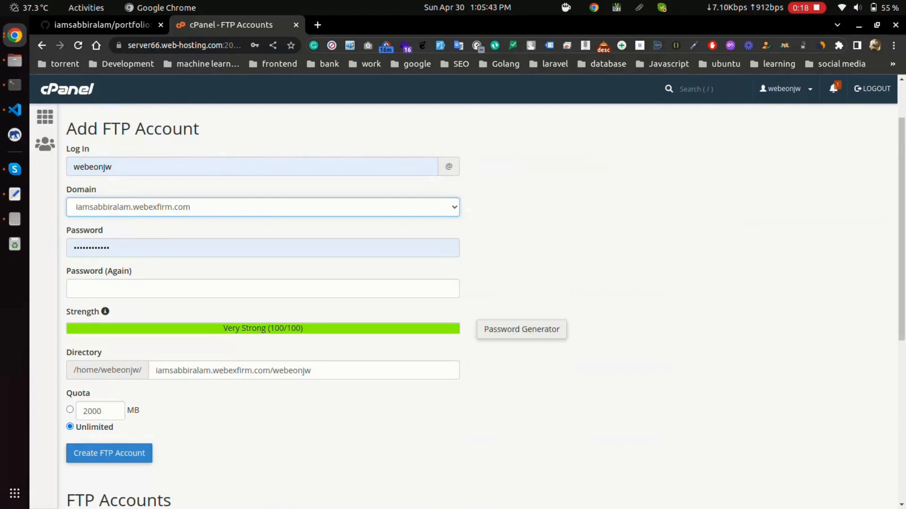
key("Tab")
key("Tab")
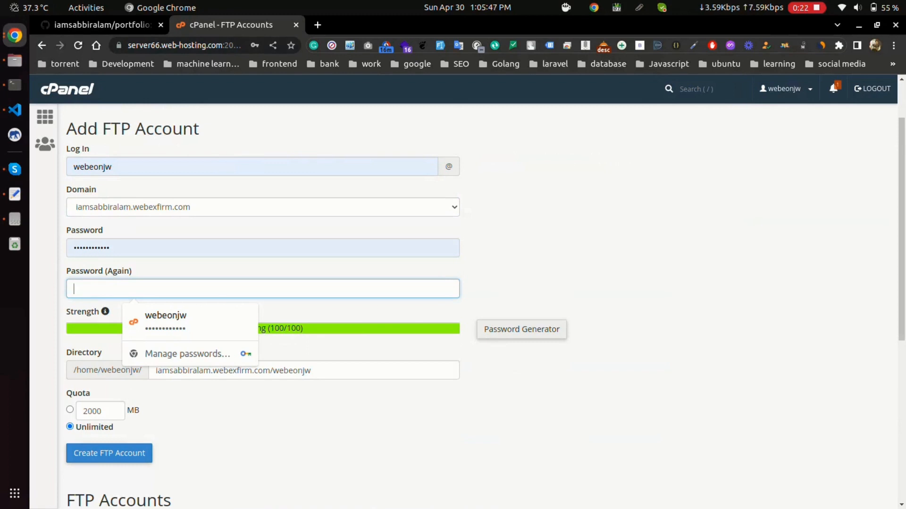
key("Down")
key("Return")
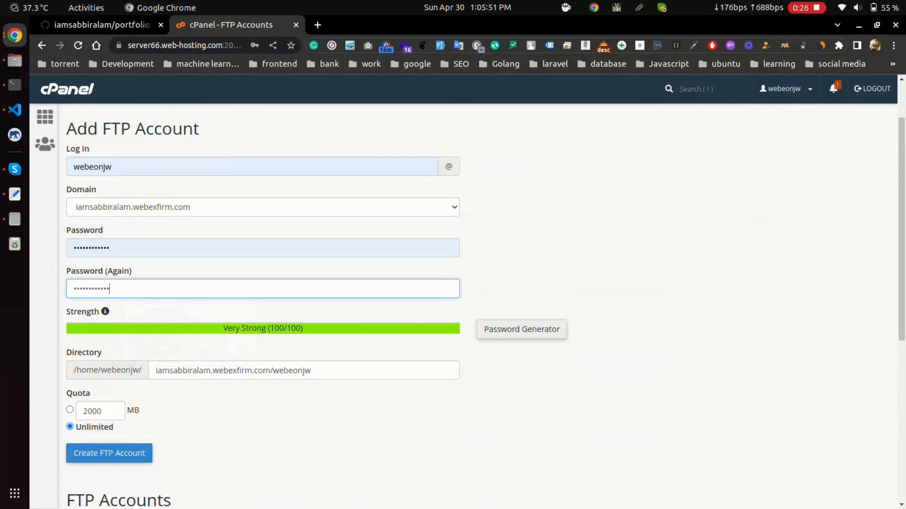
scroll(453, 304, "down", 2)
- Trim the trailing webeonjw from the Directory so the account roots in the subdomain folder, and create it
left_click(309, 303)
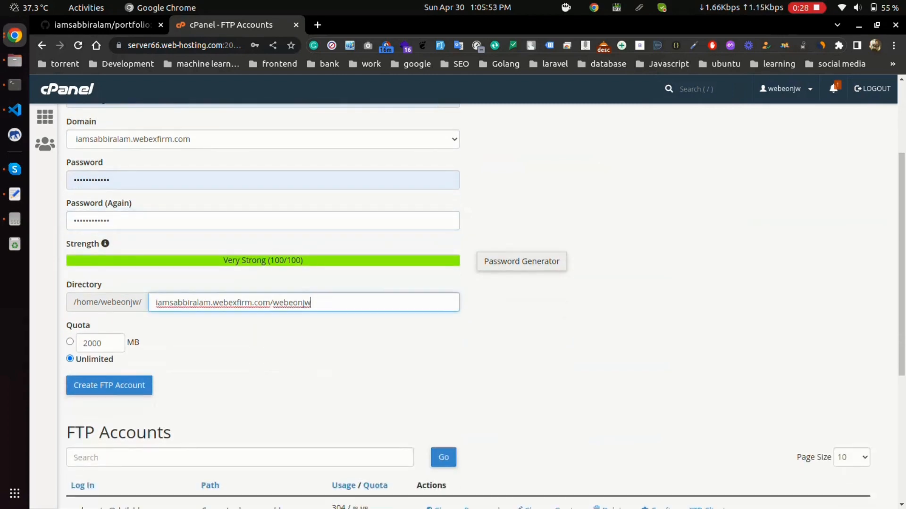
key("BackSpace")
key("BackSpace")
key("BackSpace")
key("BackSpace")
key("BackSpace")
key("BackSpace")
key("BackSpace")
key("BackSpace")
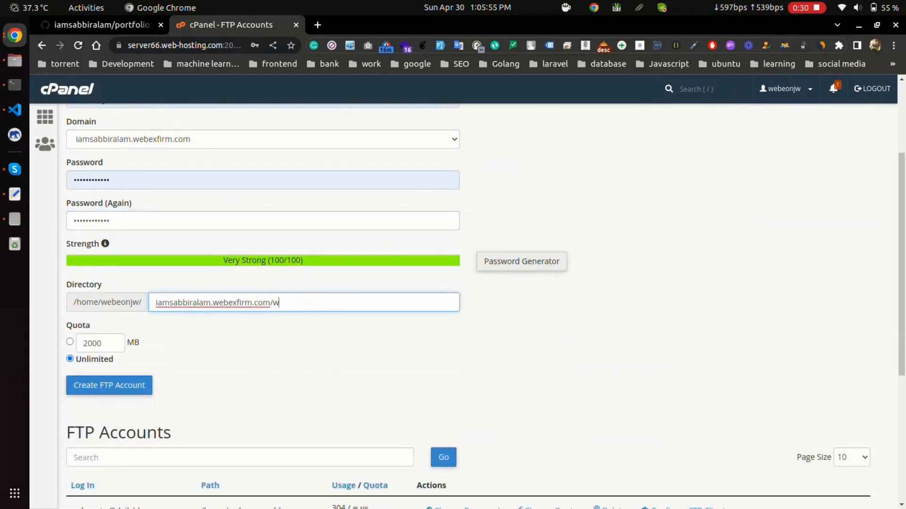
key("BackSpace")
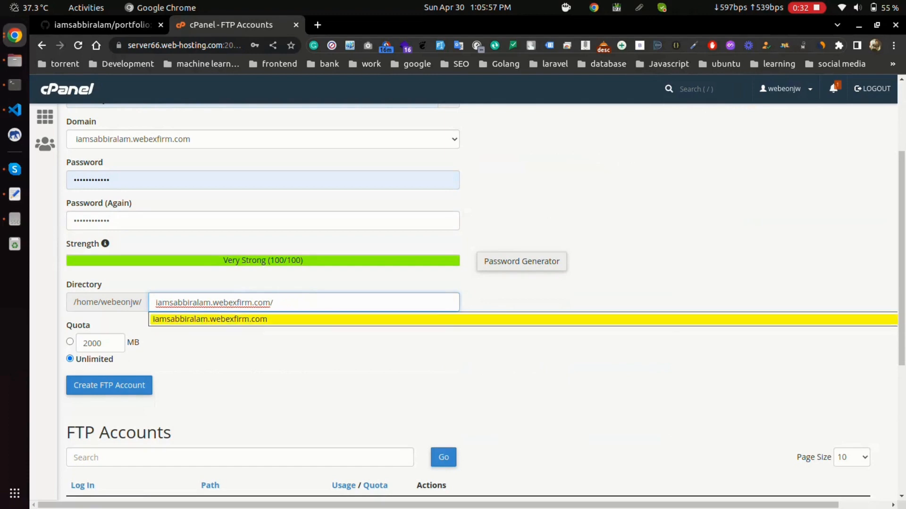
scroll(453, 305, "down", 2)
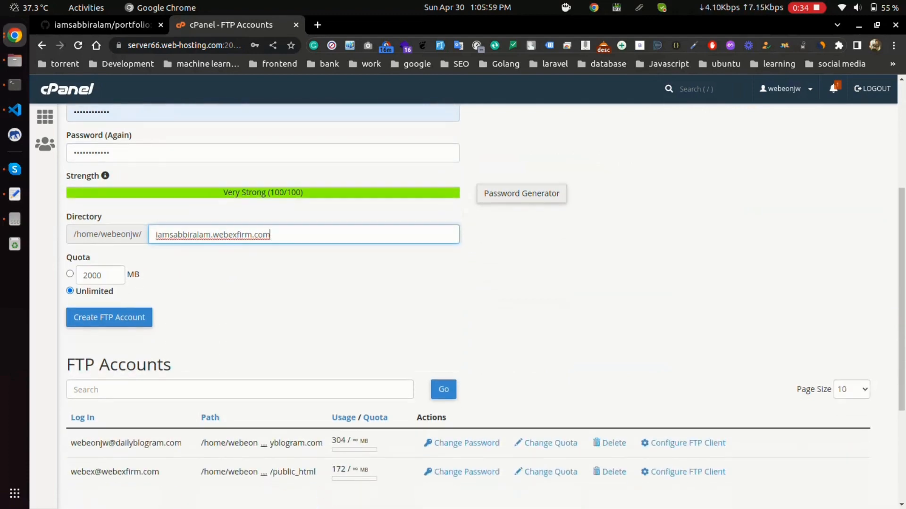
key("Return")
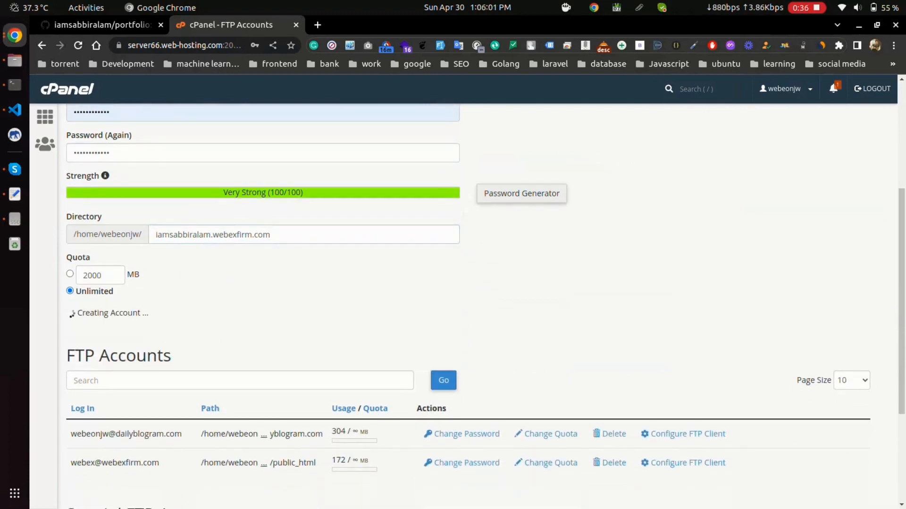
scroll(453, 304, "down", 3)
scroll(453, 304, "down", 2)
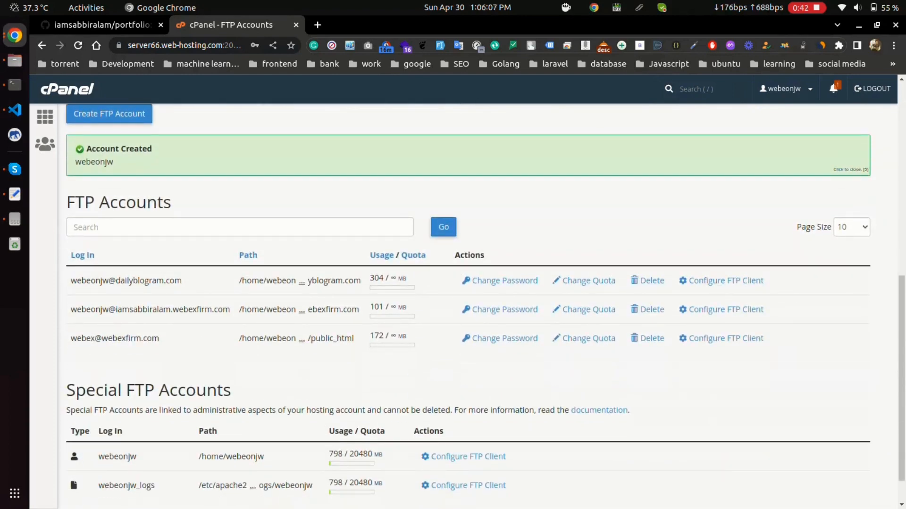
- View the new webeonjw account's full directory path, then switch to the GitHub portfolio repository
left_click(302, 309)
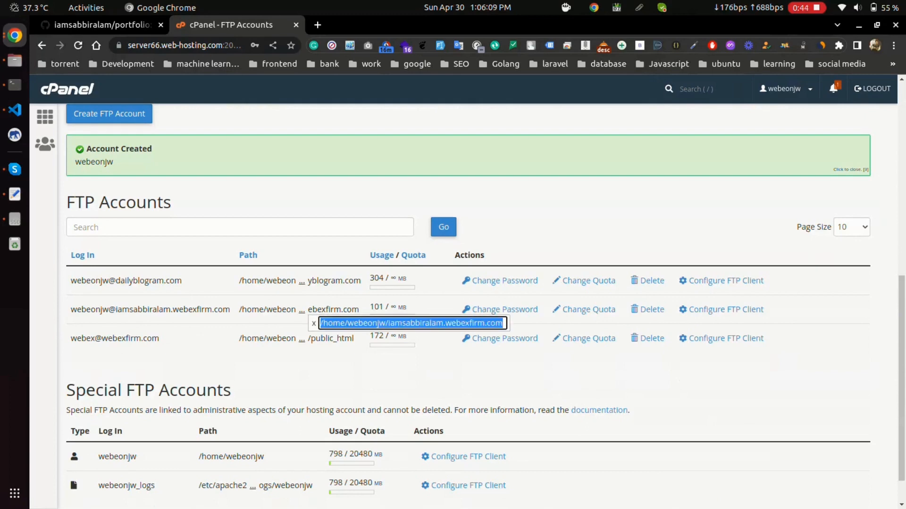
key("Escape")
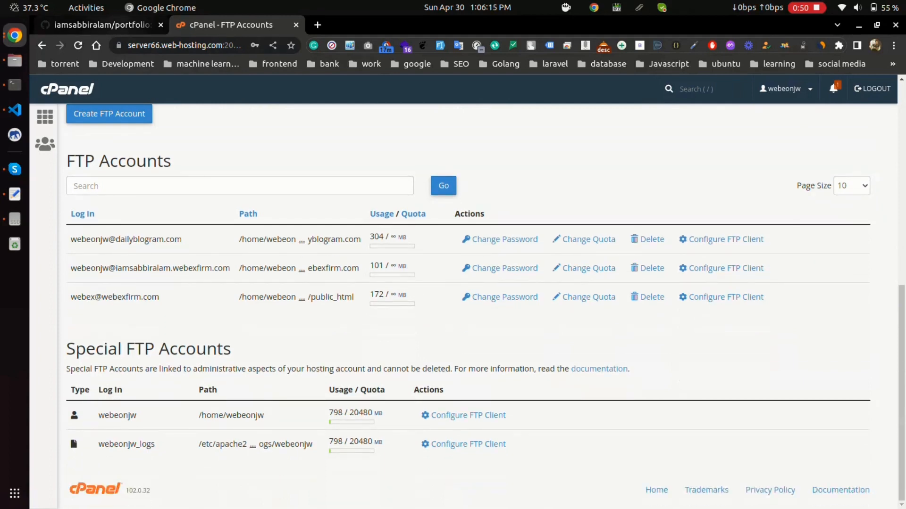
left_click(103, 25)
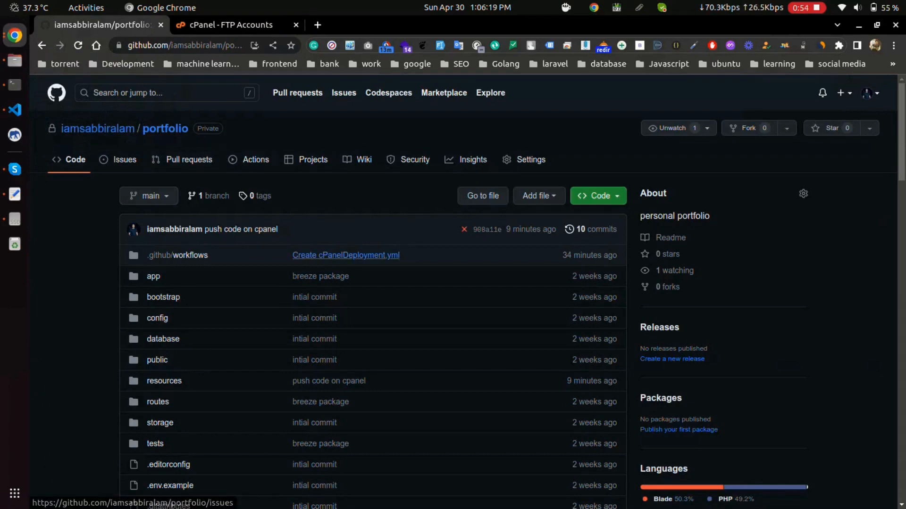
- View the 'Create cPanelDeployment.yml' commit, then open .github/workflows/cPanelDeployment.yml from the Code view
left_click(346, 256)
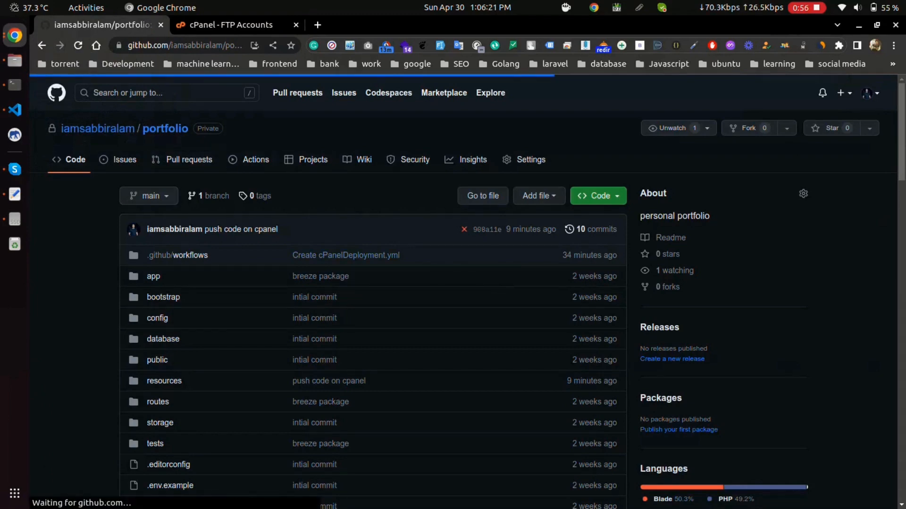
scroll(486, 269, "down", 5)
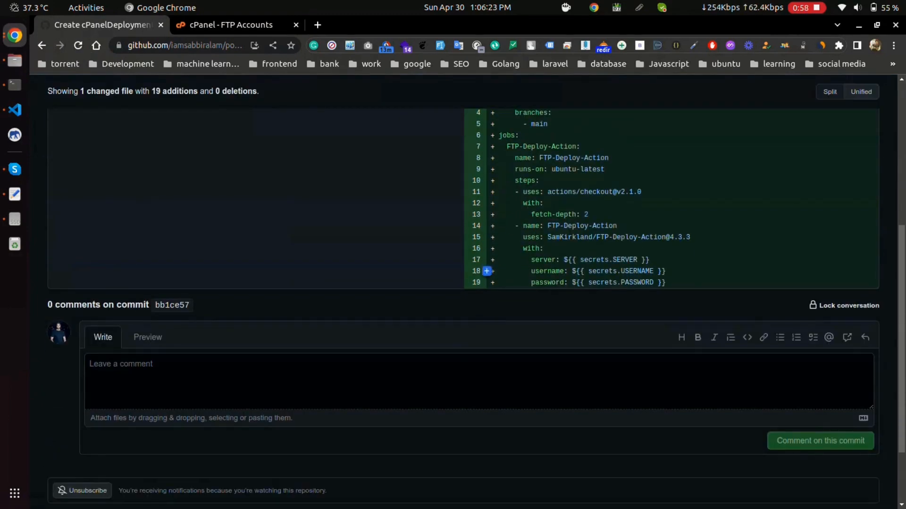
scroll(487, 282, "up", 3)
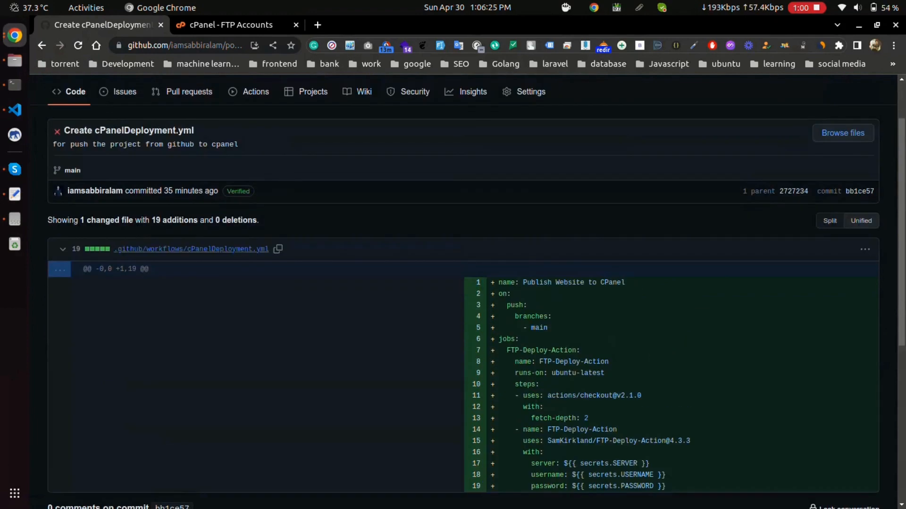
left_click(75, 91)
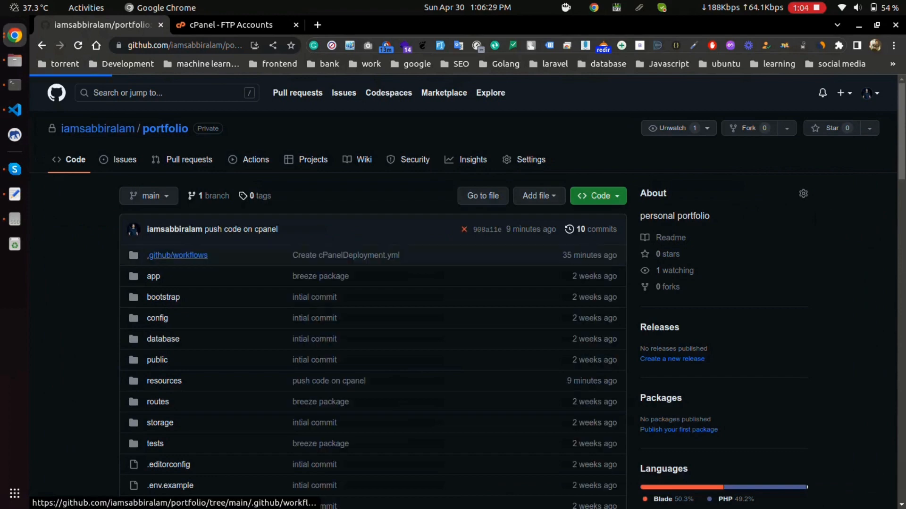
left_click(186, 256)
left_click(284, 302)
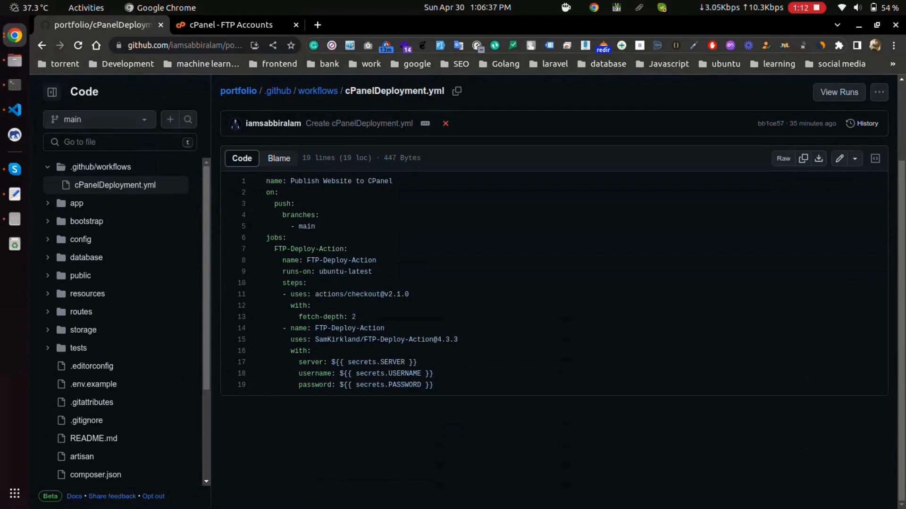
scroll(531, 160, "up", 3)
- Reach Settings > Secrets and variables > Actions in a new tab and start a New repository secret
middle_click(531, 160)
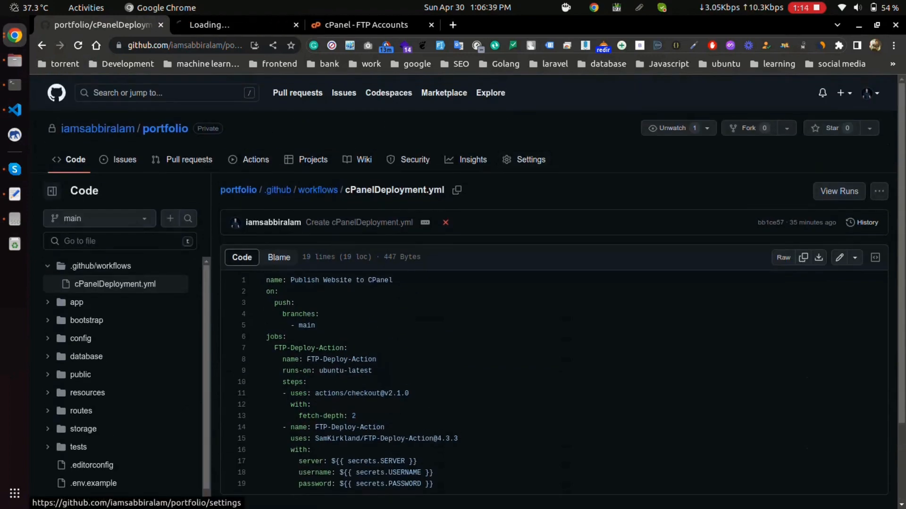
left_click(212, 24)
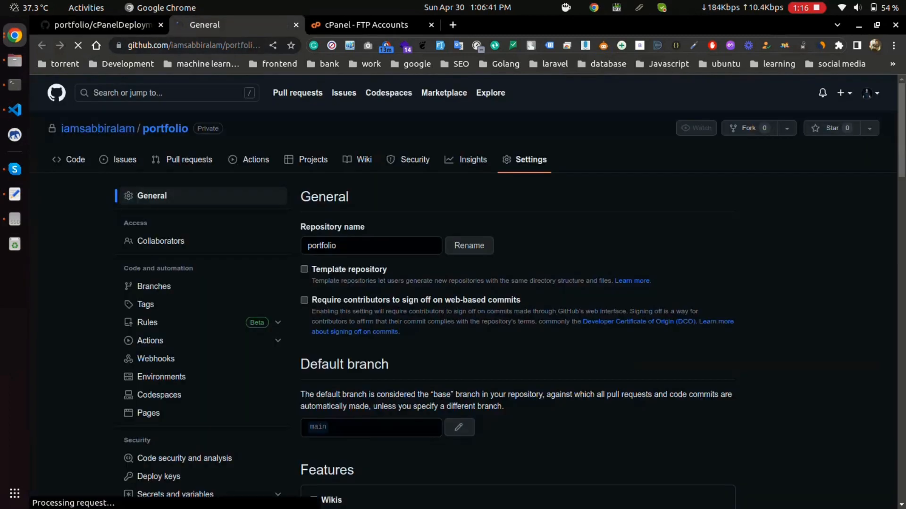
scroll(198, 283, "down", 3)
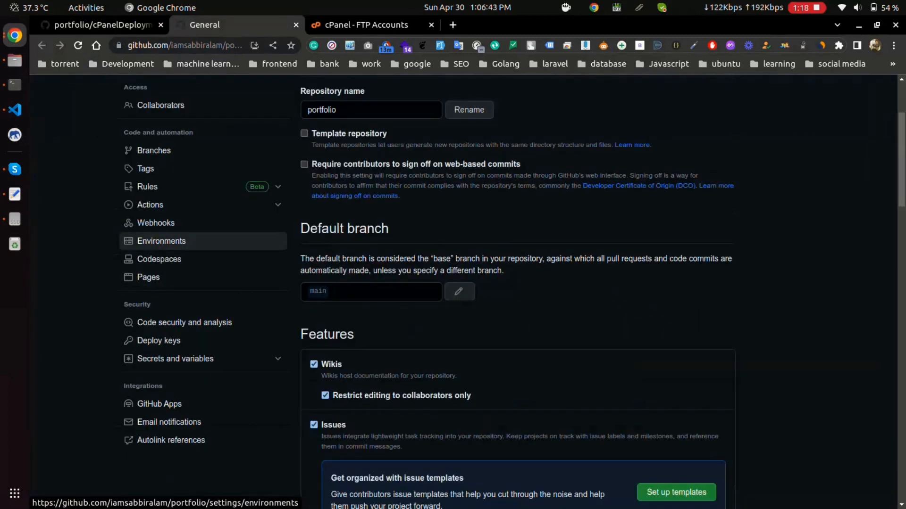
left_click(199, 359)
left_click(148, 377)
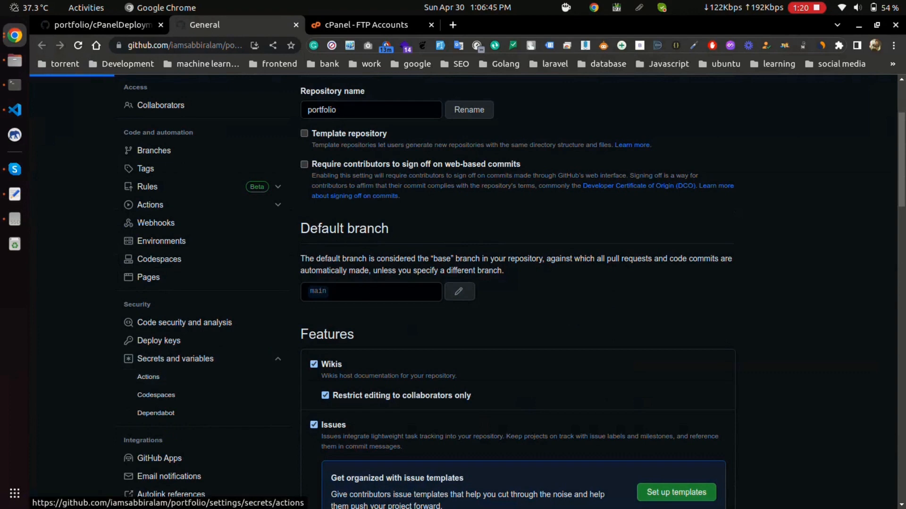
scroll(453, 290, "down", 5)
scroll(454, 290, "up", 4)
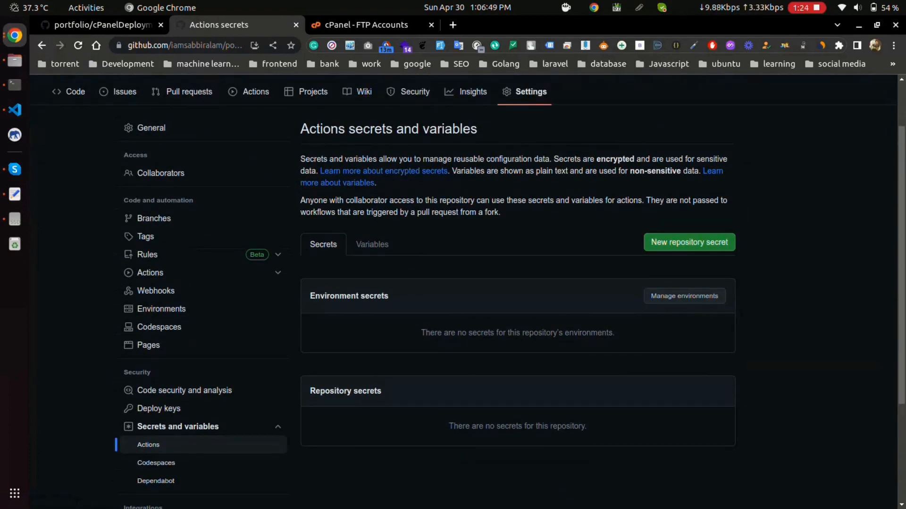
left_click(688, 242)
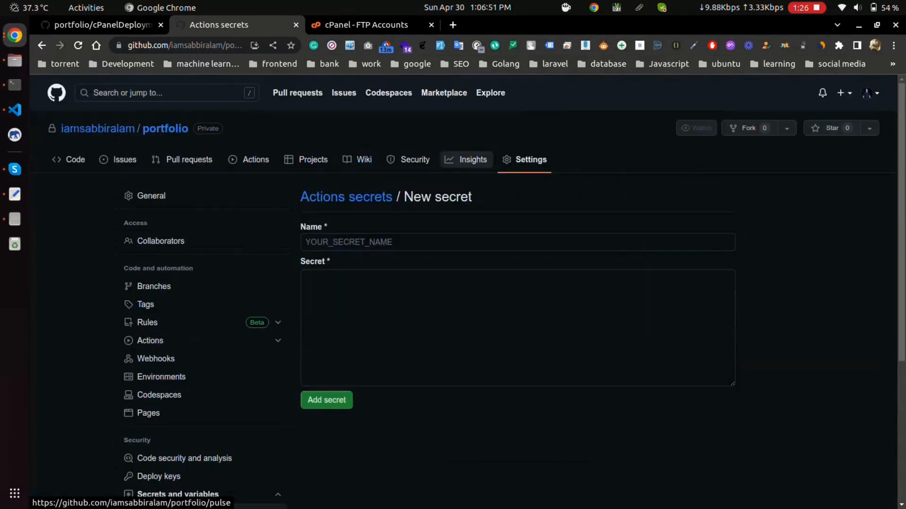
- Take the SERVER name from line 17 of the workflow and use it as the new secret's name
key("ctrl+1")
scroll(402, 394, "down", 2)
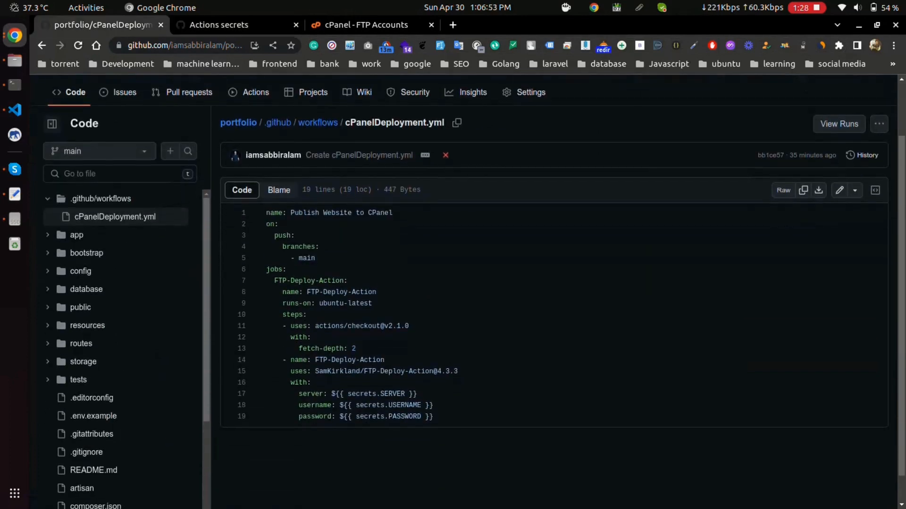
double_click(392, 394)
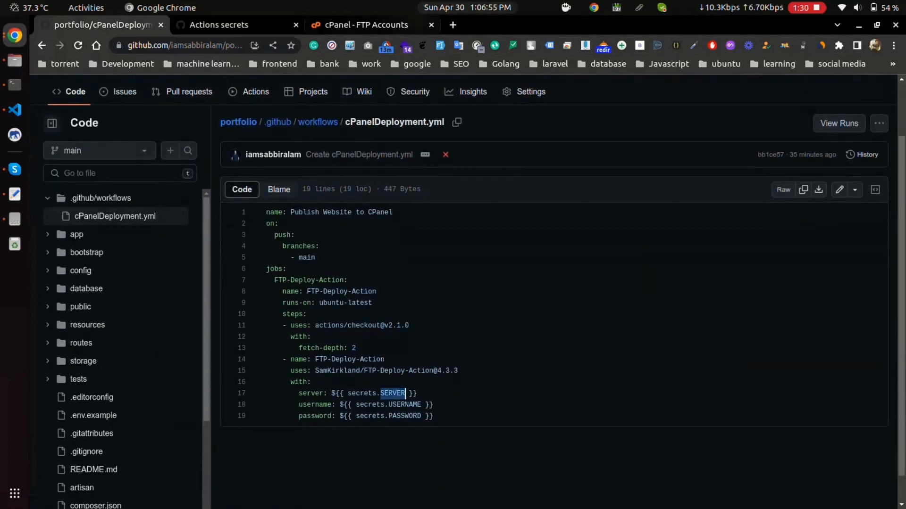
key("ctrl+3")
key("ctrl+2")
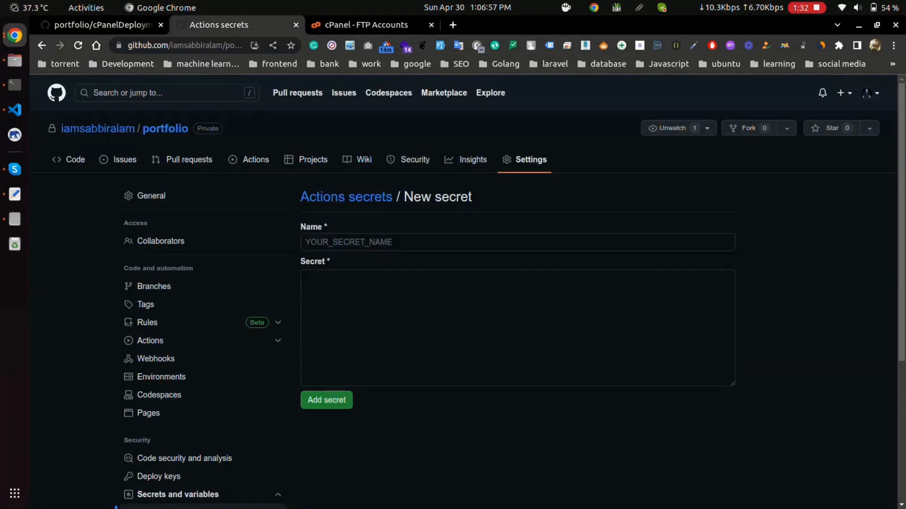
left_click(517, 242)
left_click(382, 289)
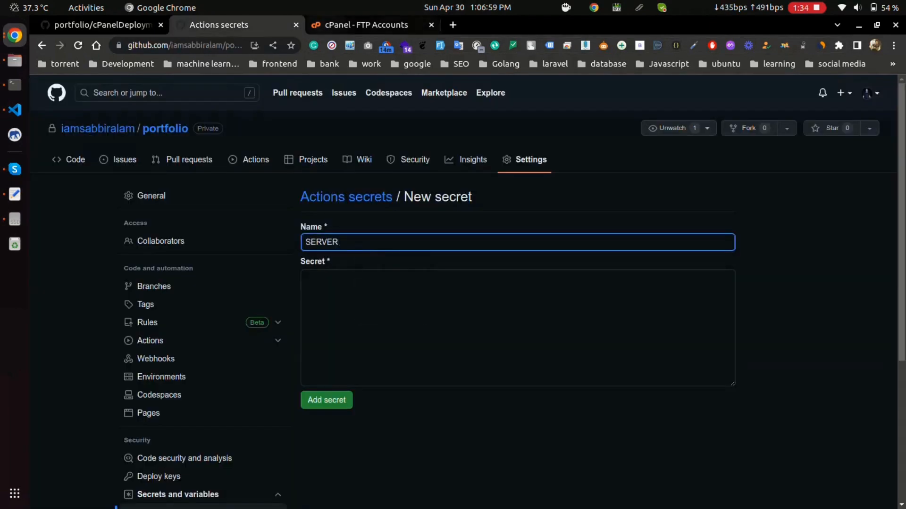
- Copy ftp.webexfirm.com from cPanel's Configure FTP Client as the value and add the SERVER secret
key("ctrl+3")
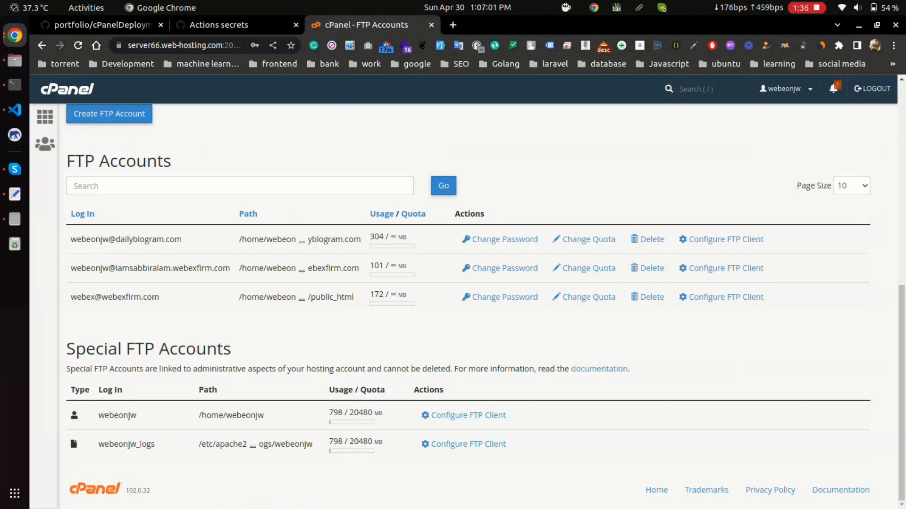
left_click(725, 268)
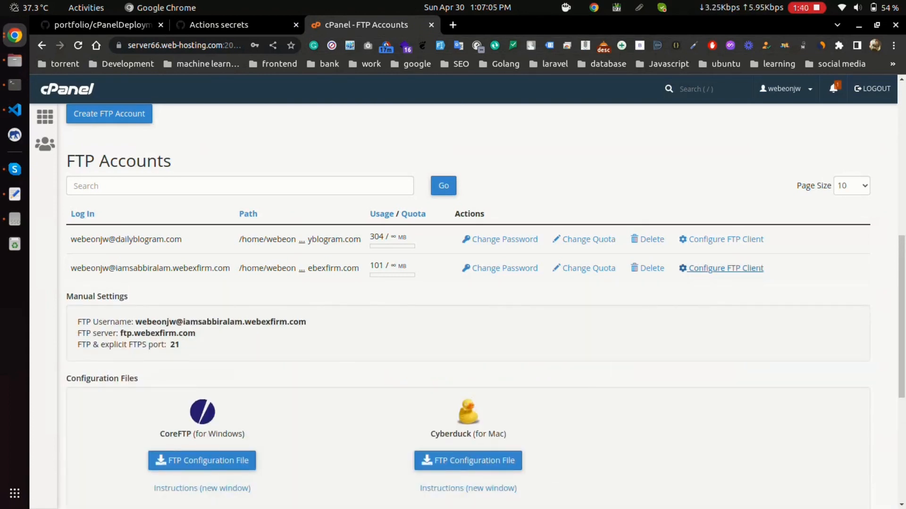
left_click_drag(119, 333, 197, 333)
key("ctrl+c")
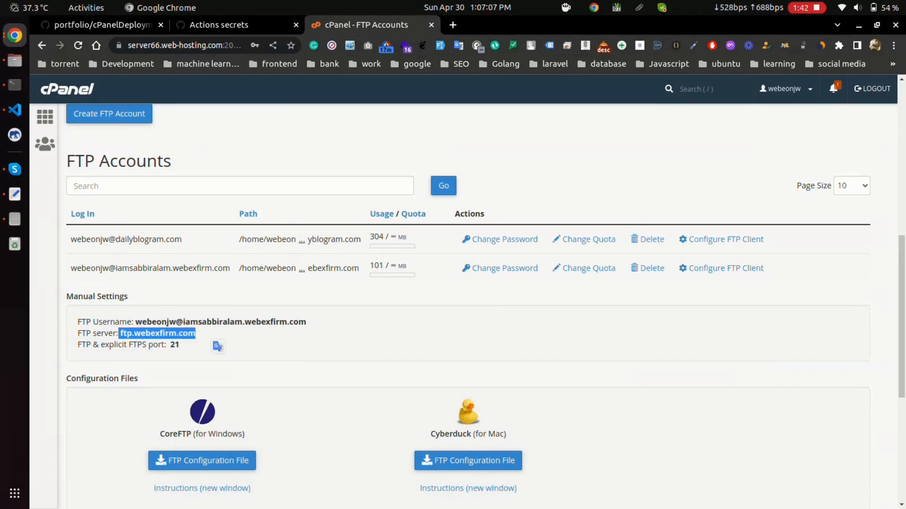
left_click(216, 24)
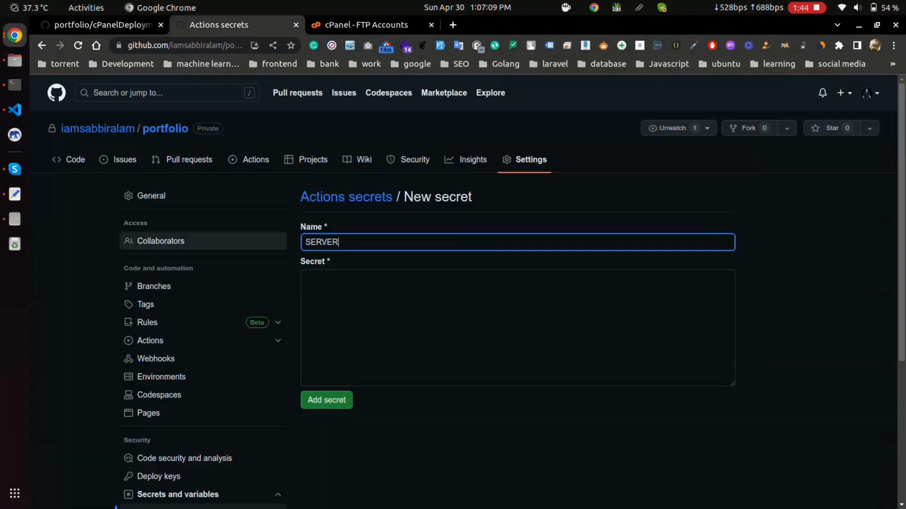
left_click(719, 371)
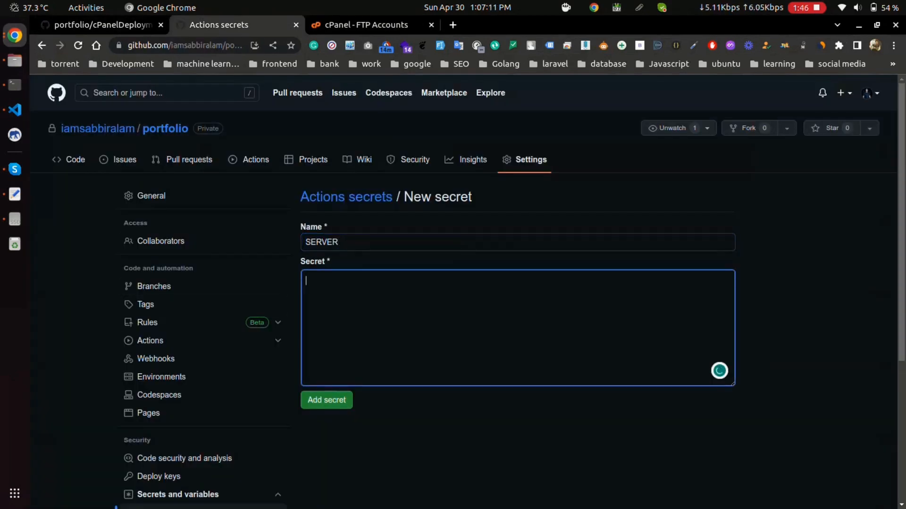
key("ctrl+v")
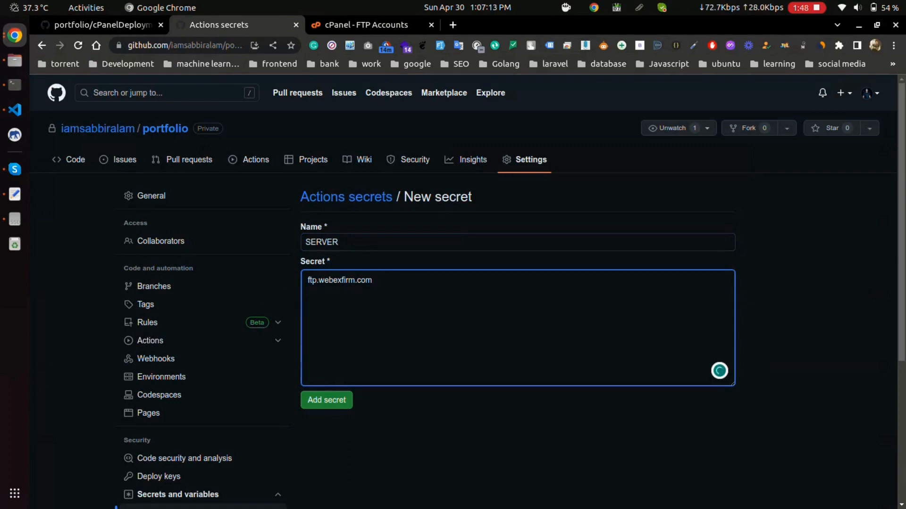
key("Delete")
key("ctrl+Return")
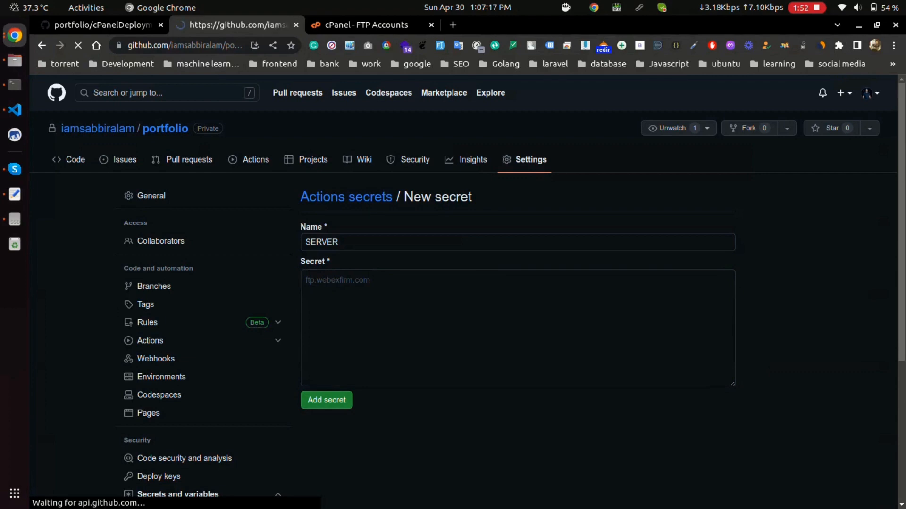
scroll(468, 298, "down", 1)
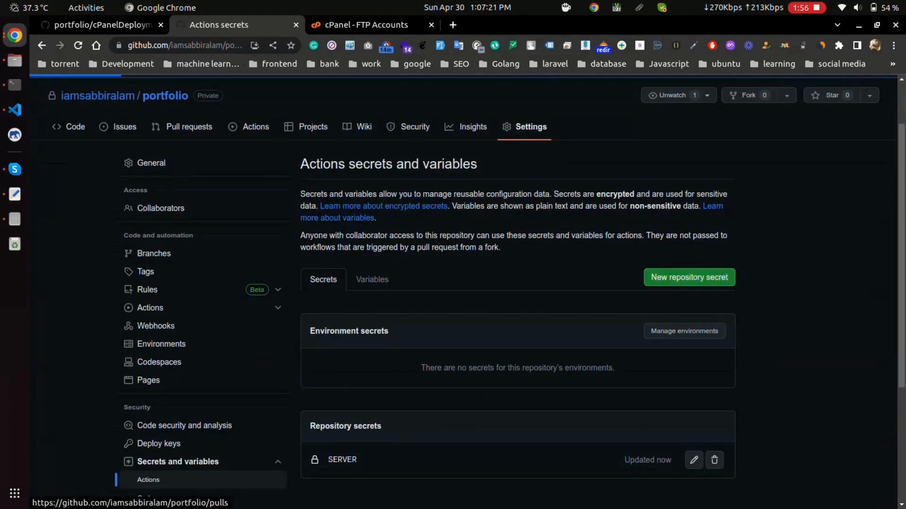
key("alt+Left")
- Take USERNAME from the workflow's secrets lines and use it as the next secret's name
key("ctrl+Page_Up")
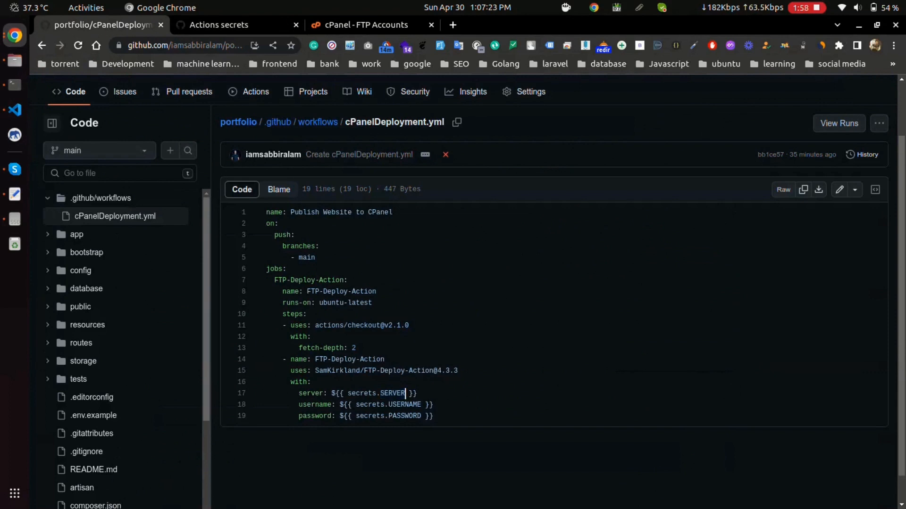
double_click(422, 405)
key("ctrl+c")
left_click(219, 25)
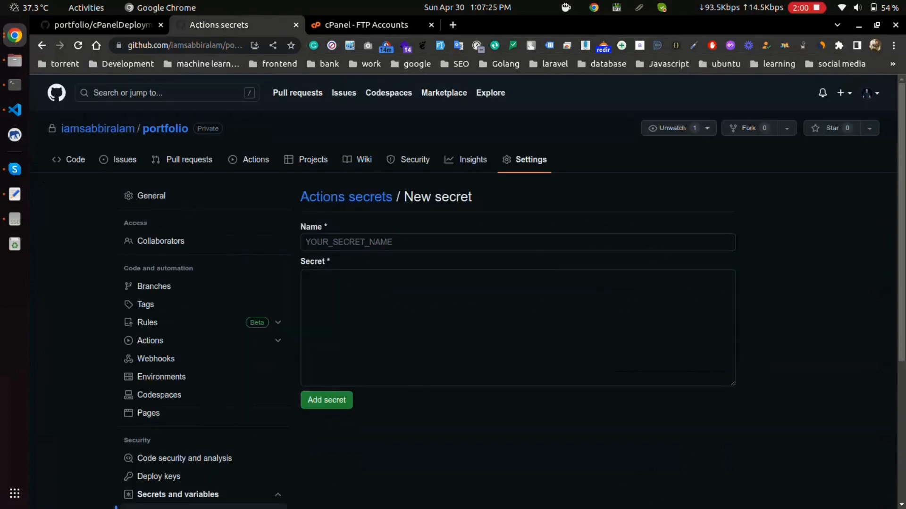
left_click(517, 242)
key("ctrl+v")
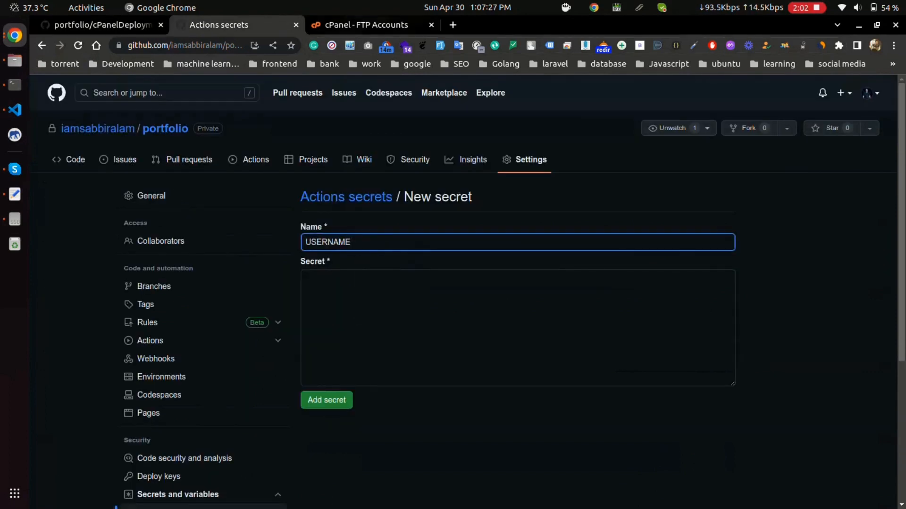
- Copy the FTP username from cPanel's Manual Settings as the value and add the USERNAME secret
left_click(366, 25)
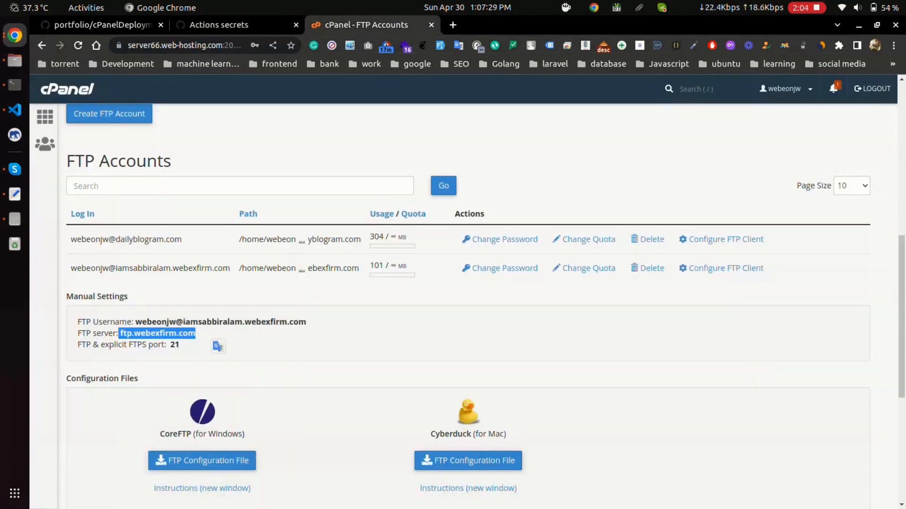
left_click_drag(135, 322, 307, 322)
key("ctrl+c")
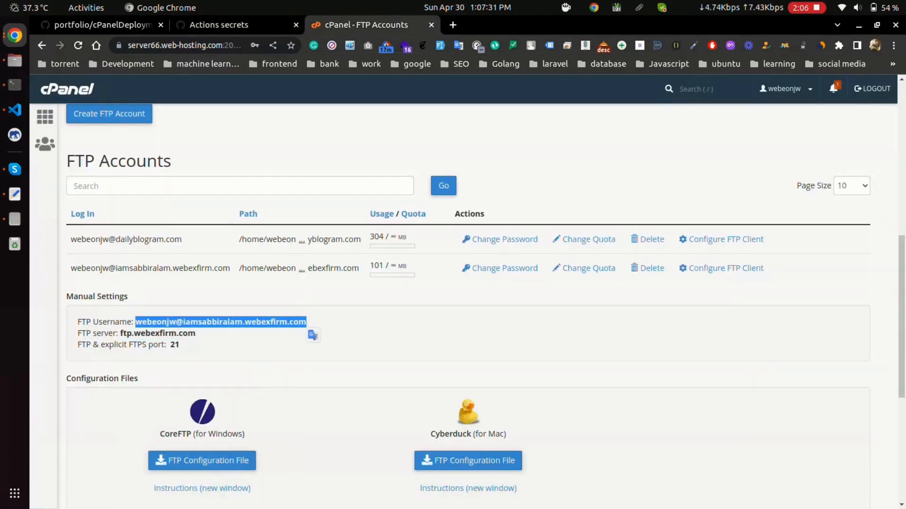
left_click(218, 25)
key("Tab")
key("ctrl+v")
key("ctrl+Return")
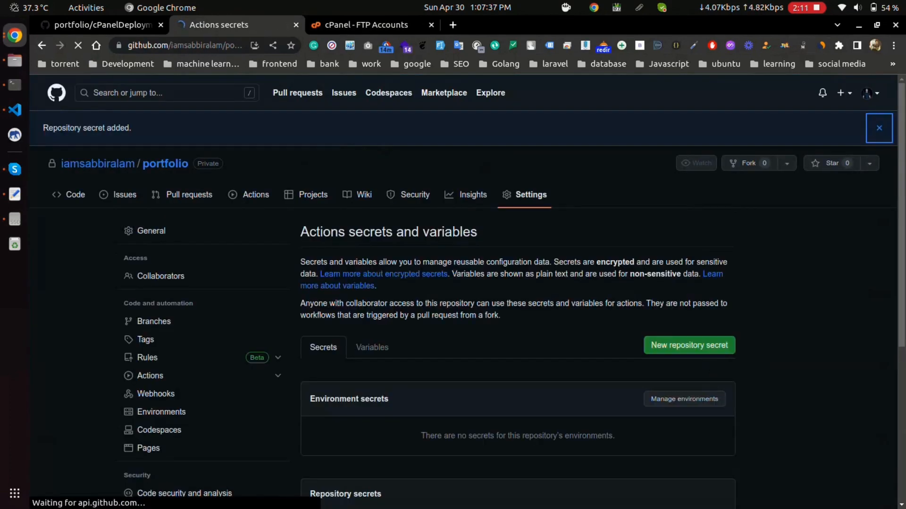
- Copy PASSWORD from the workflow's secrets lines and start another repository secret
key("ctrl+Page_Up")
double_click(395, 416)
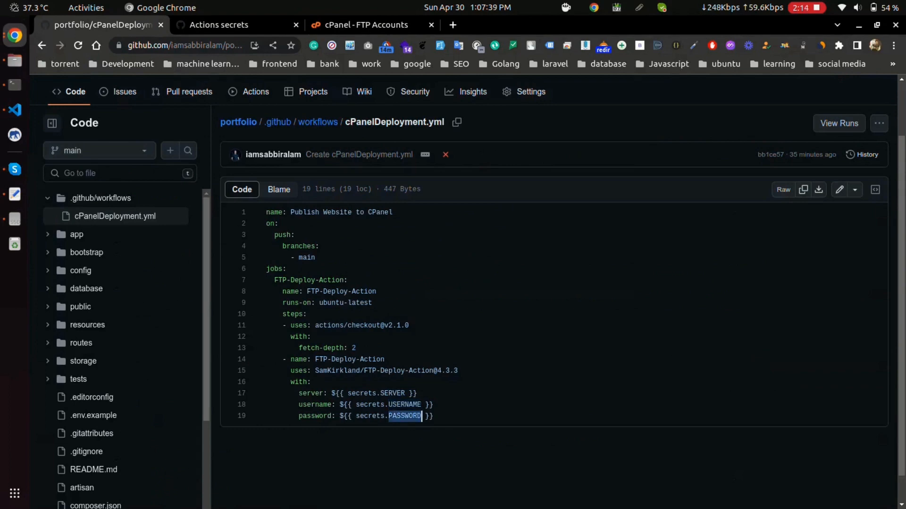
left_click(219, 24)
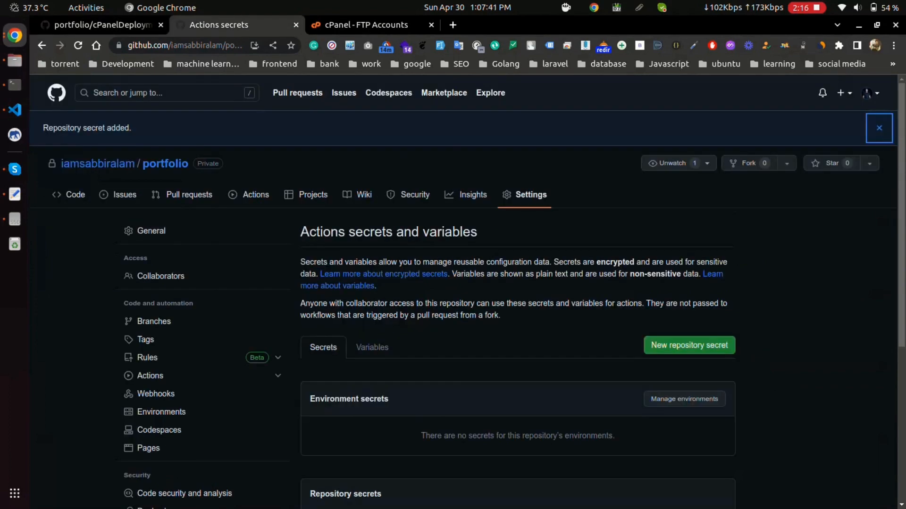
left_click(689, 346)
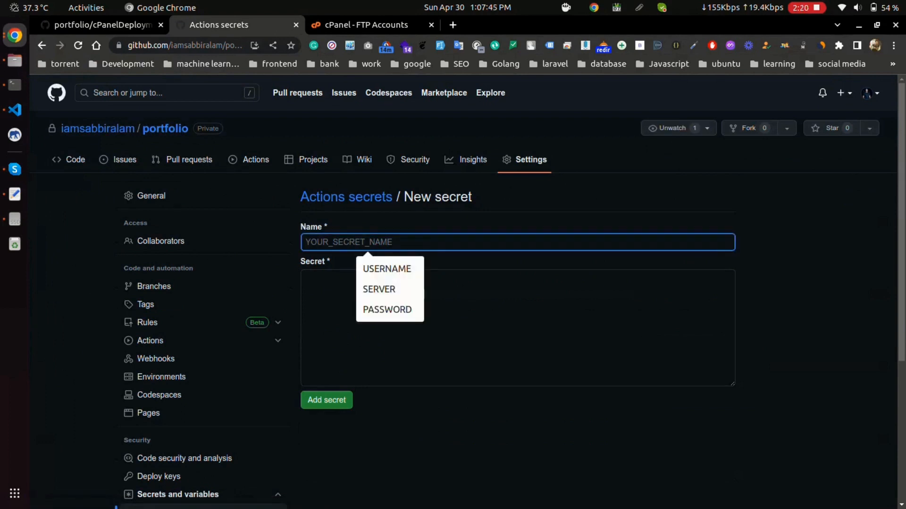
- Name the secret PASSWORD, paste the FTP password from clipboard history and add it
key("Down")
key("Down")
key("Down")
key("Return")
key("Tab")
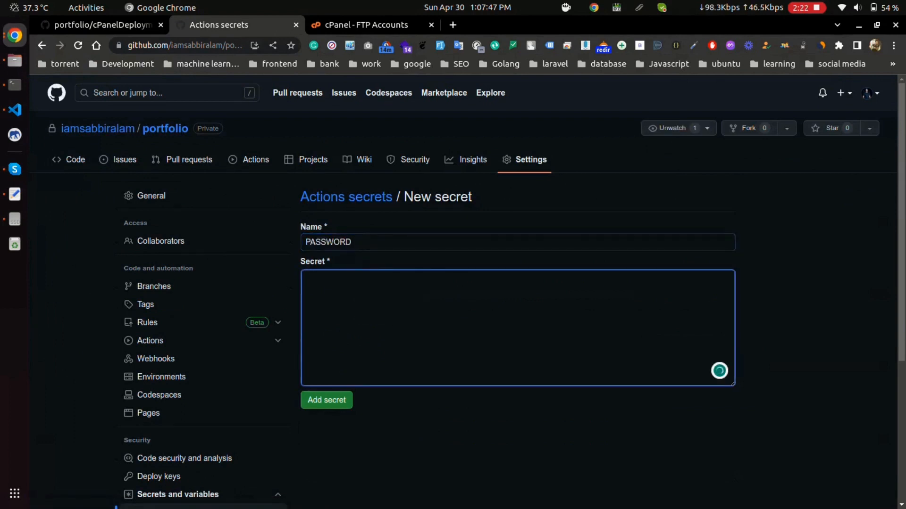
key("ctrl+alt+v")
key("Down")
key("Down")
key("Down")
key("Down")
key("Down")
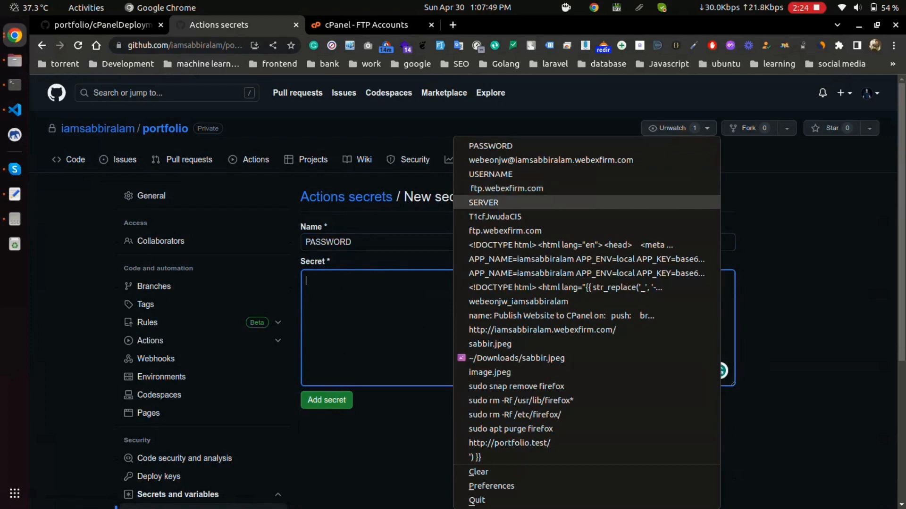
key("Down")
key("Return")
scroll(453, 283, "down", 3)
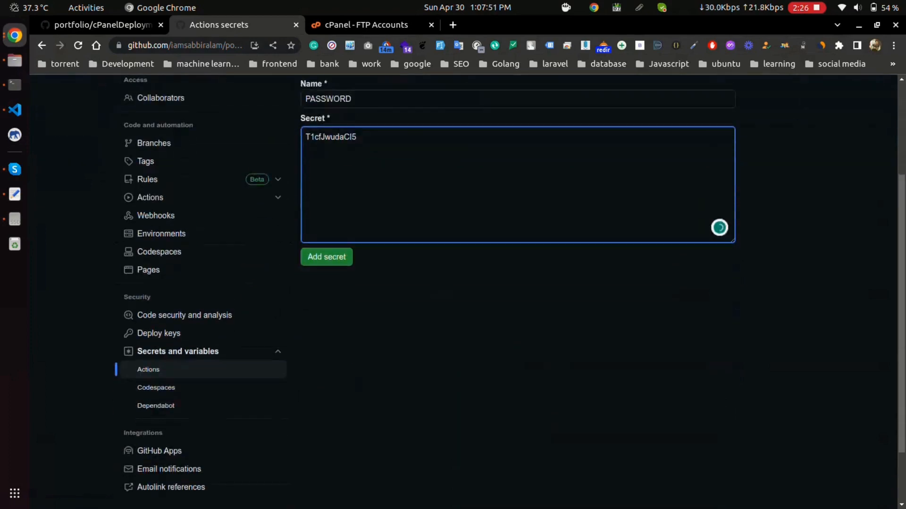
scroll(452, 284, "up", 2)
left_click(327, 332)
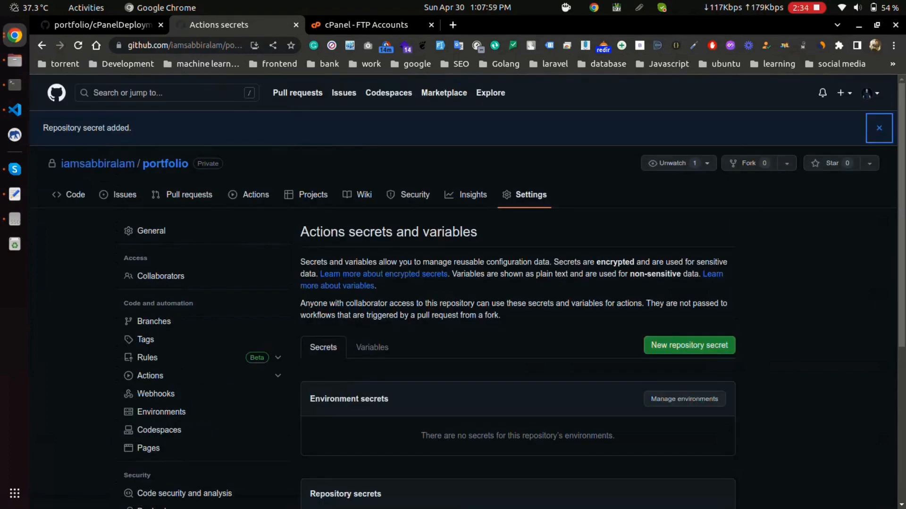
scroll(453, 283, "down", 1)
scroll(452, 283, "down", 3)
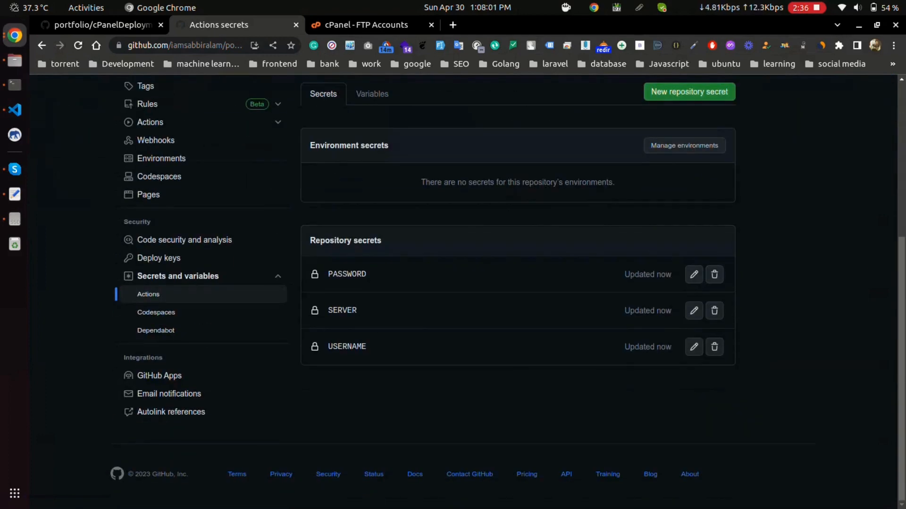
scroll(452, 283, "up", 2)
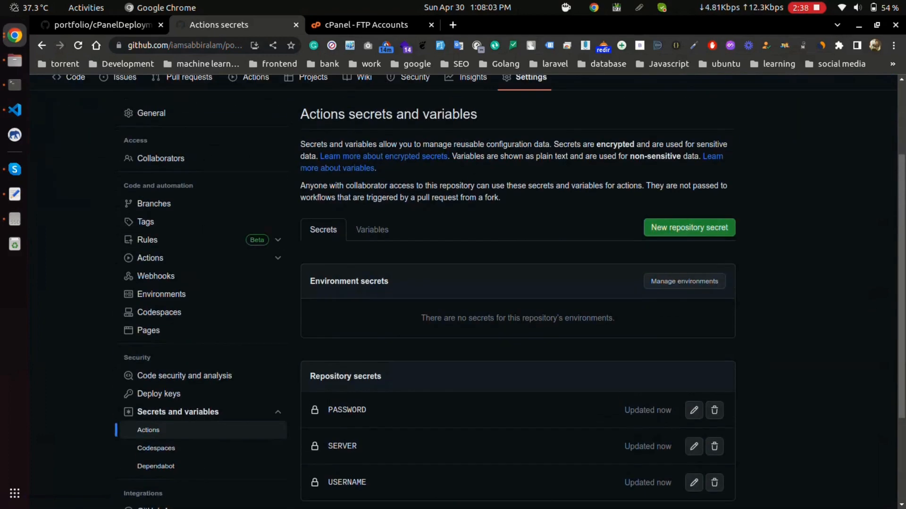
scroll(453, 283, "up", 2)
scroll(452, 283, "down", 4)
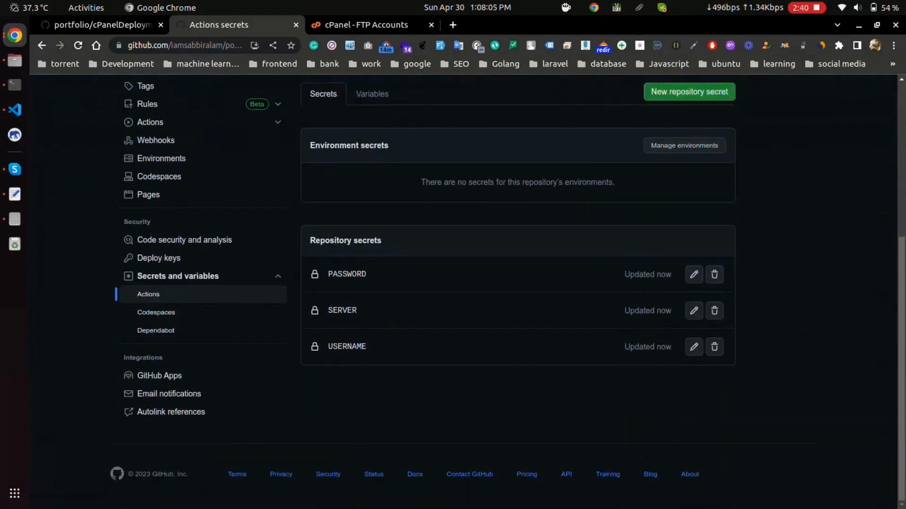
scroll(453, 283, "up", 4)
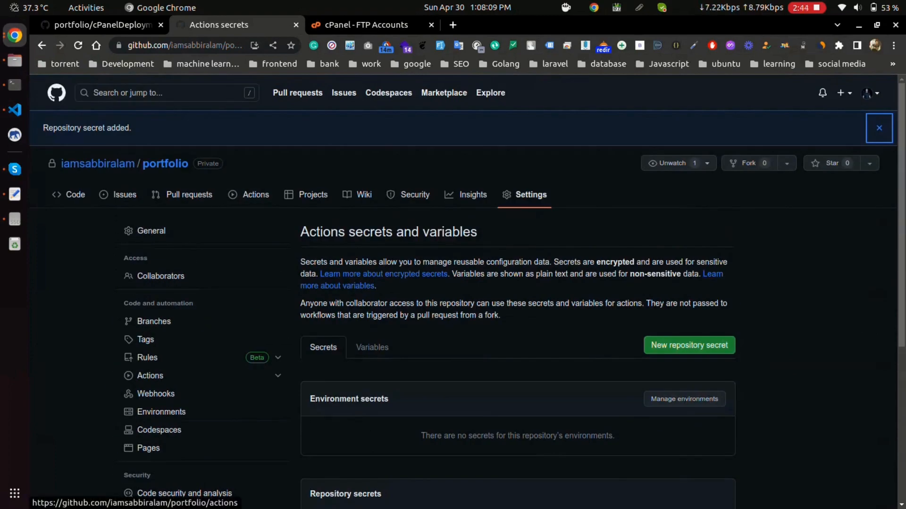
- In the portfolio repo's terminal, stage all changes and run git commit
left_click(361, 24)
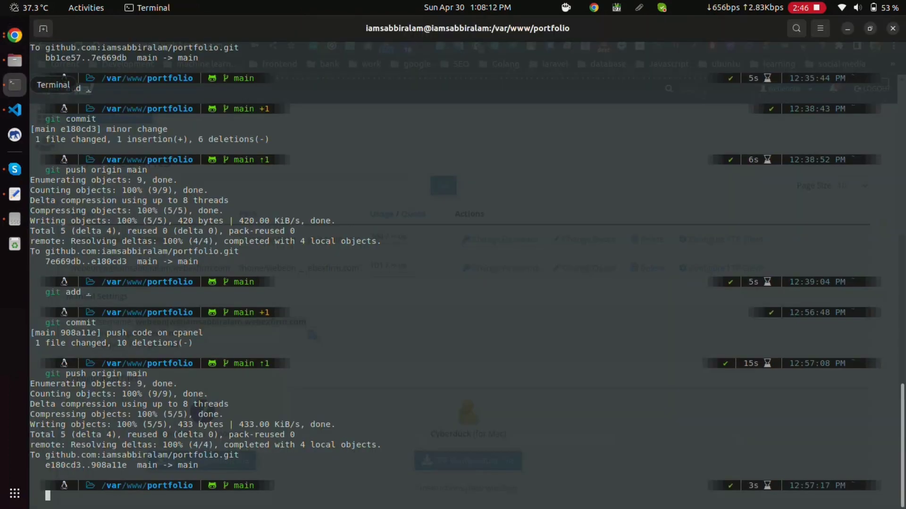
left_click(15, 85)
type("g")
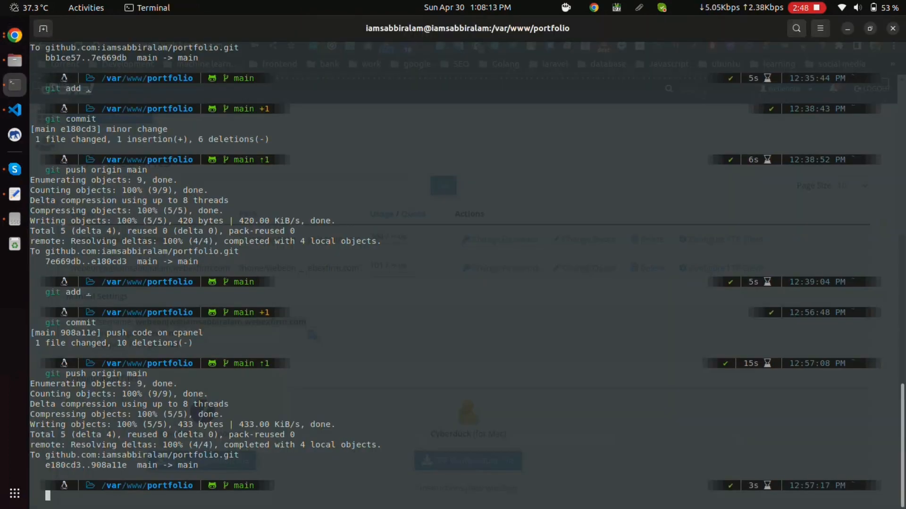
type("it add .")
key("Return")
type("git cv")
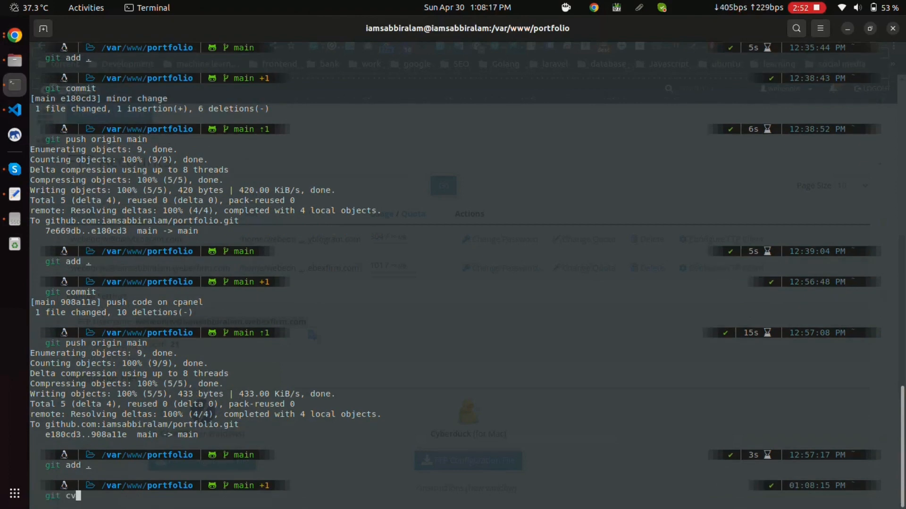
key("BackSpace")
key("BackSpace")
type("commit")
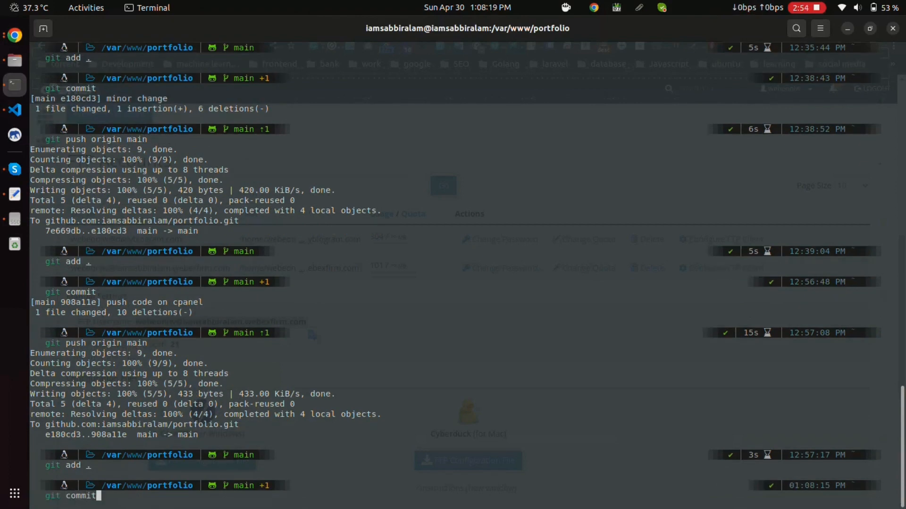
key("Return")
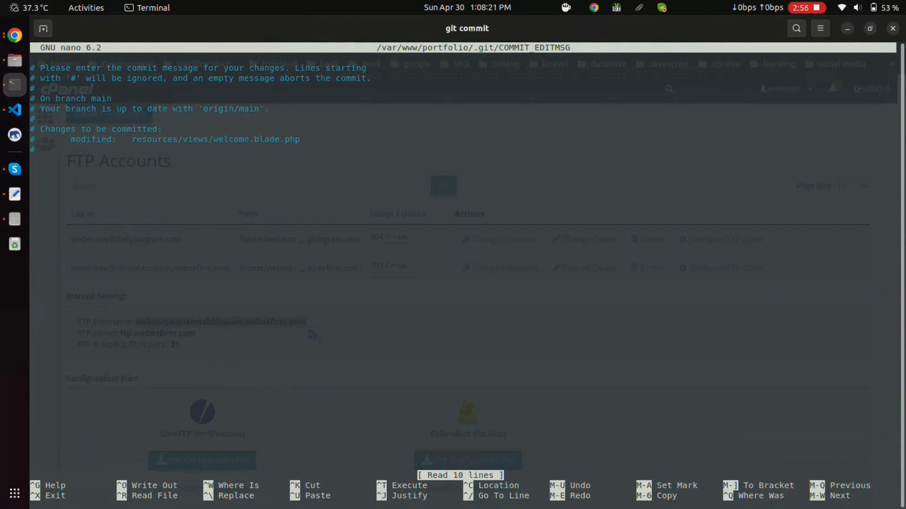
type("push")
type(" to c")
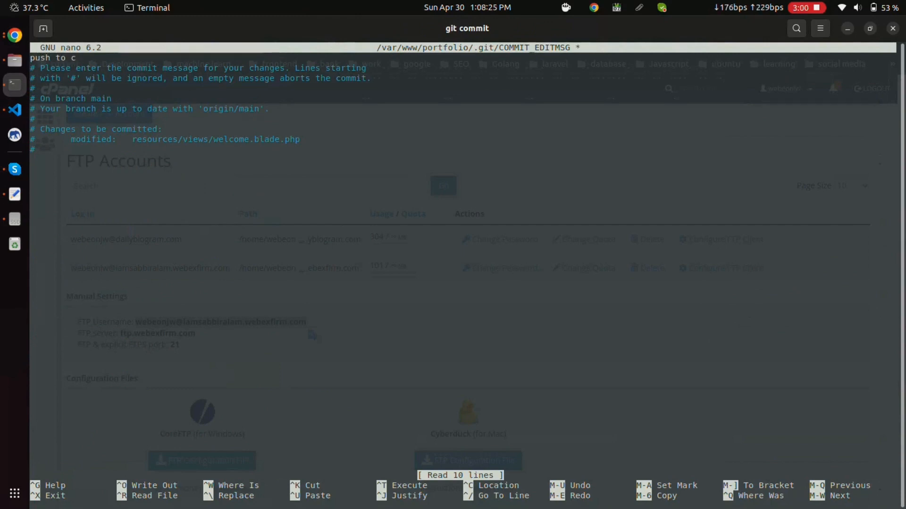
type("erver")
- Save the 'push to server' message in nano, run git push origin main, and return to the browser
key("ctrl+o")
key("Return")
key("ctrl+x")
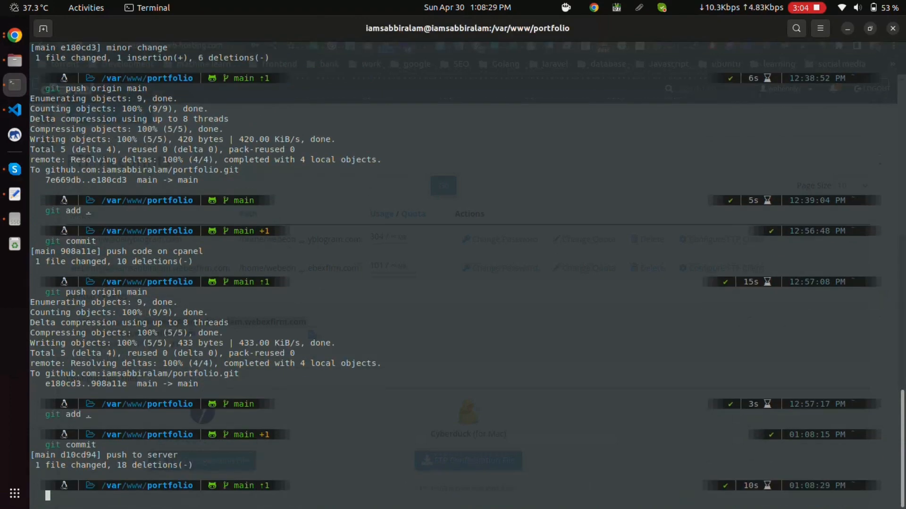
type("git push ")
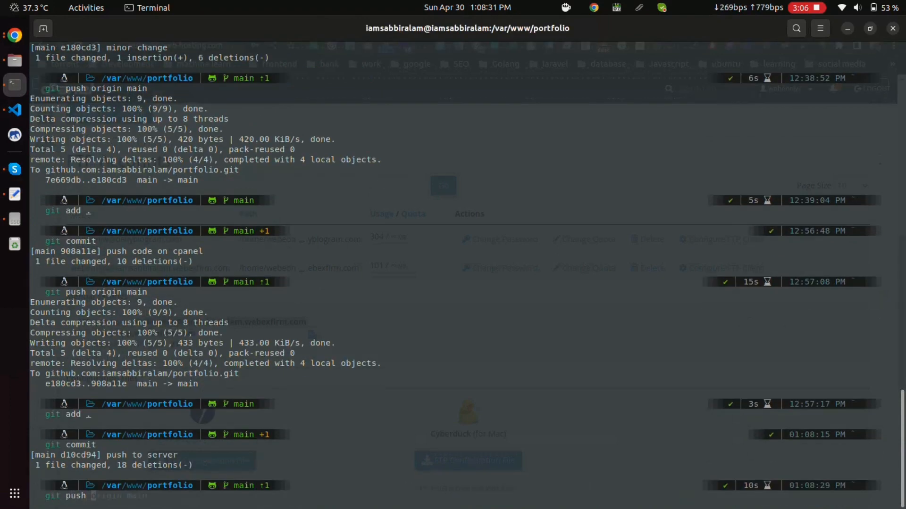
type("origin main")
key("Return")
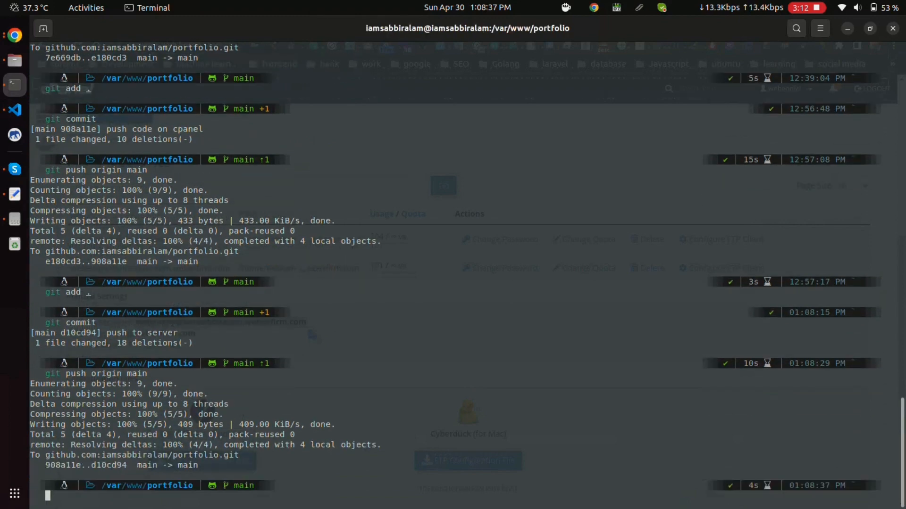
key("alt+Tab")
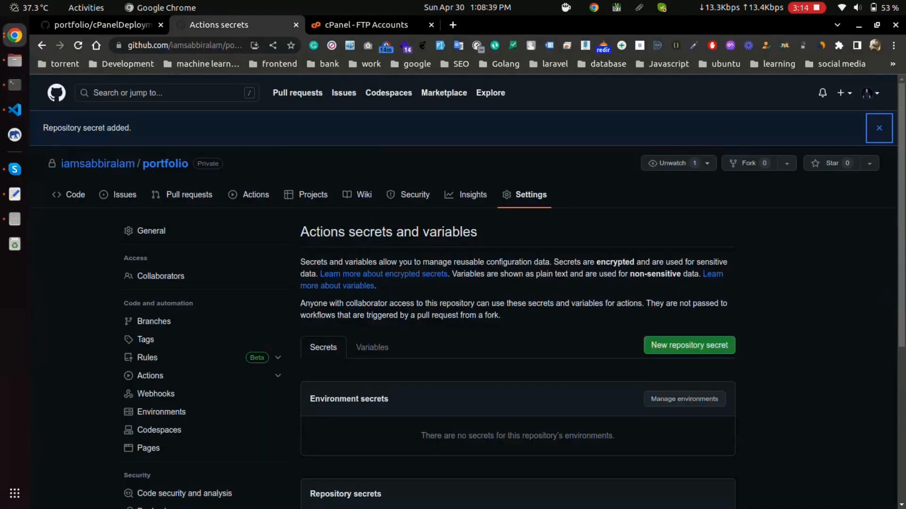
- Watch the 'push to server' Actions run #5 until it succeeds, then go back to the Code page
left_click(255, 195)
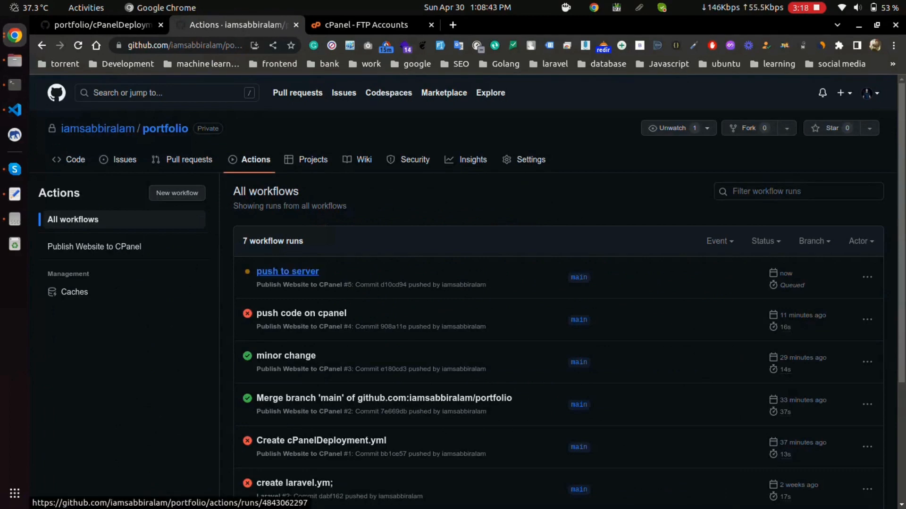
left_click(288, 271)
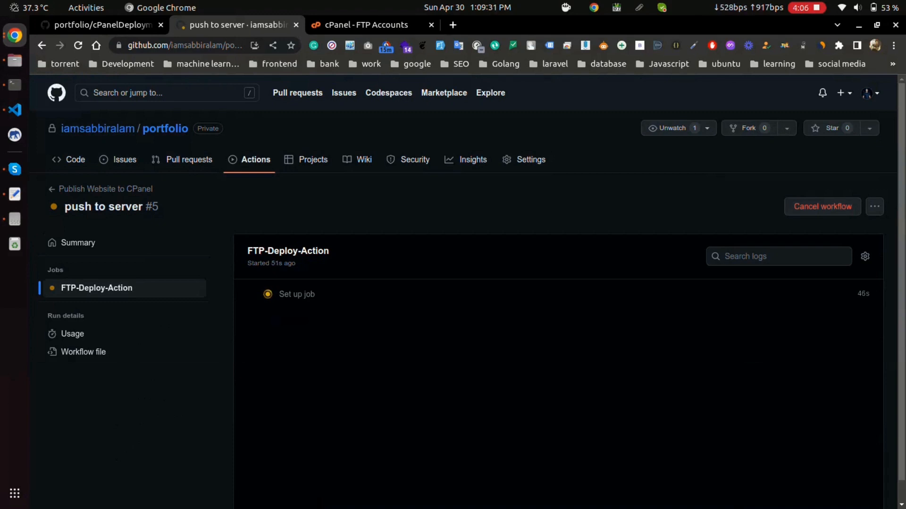
scroll(468, 292, "down", 1)
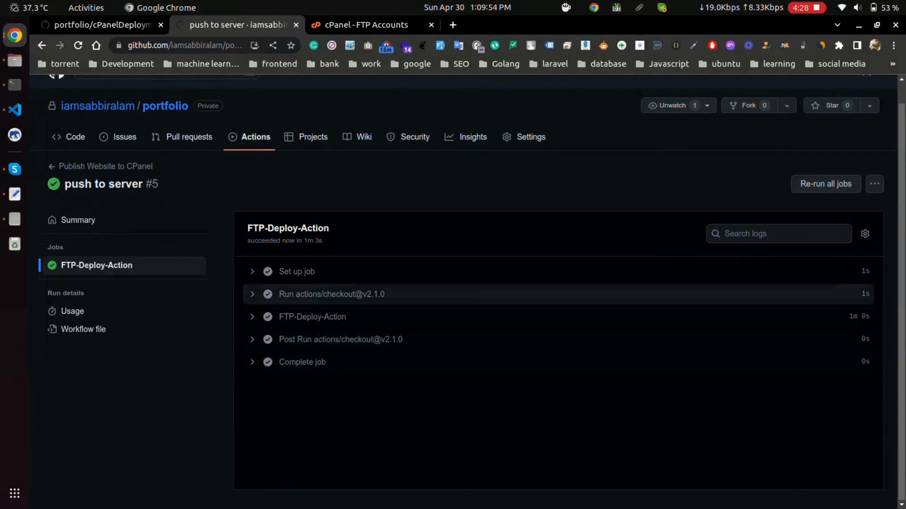
left_click(256, 136)
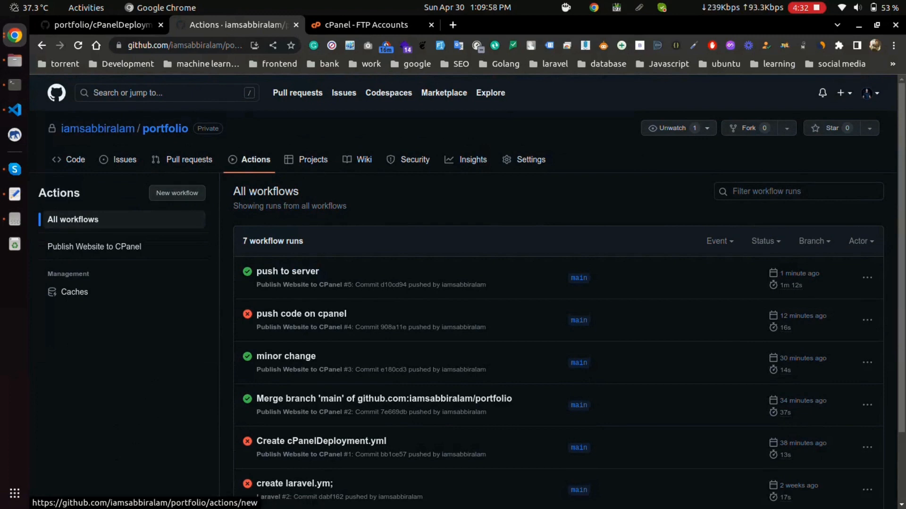
left_click(72, 159)
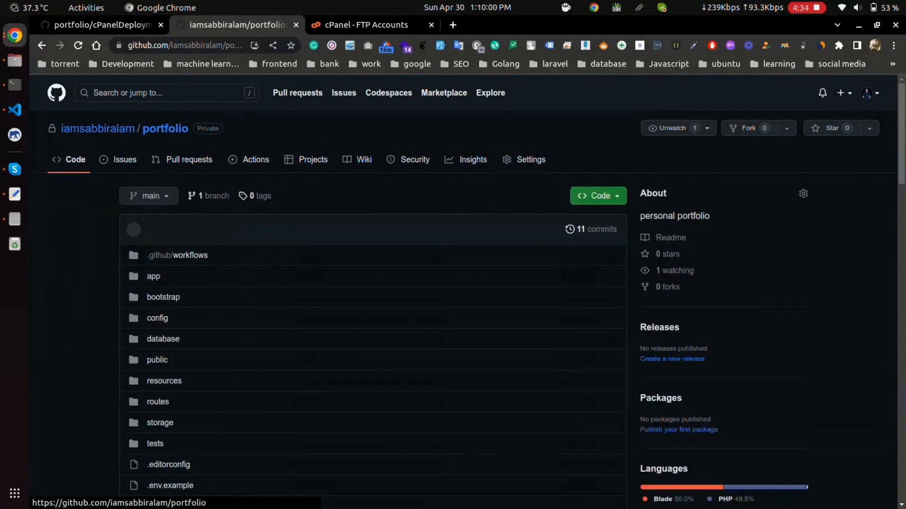
- In cPanel File Manager, open resources/views/welcome.blade.php in the editor
key("ctrl+Tab")
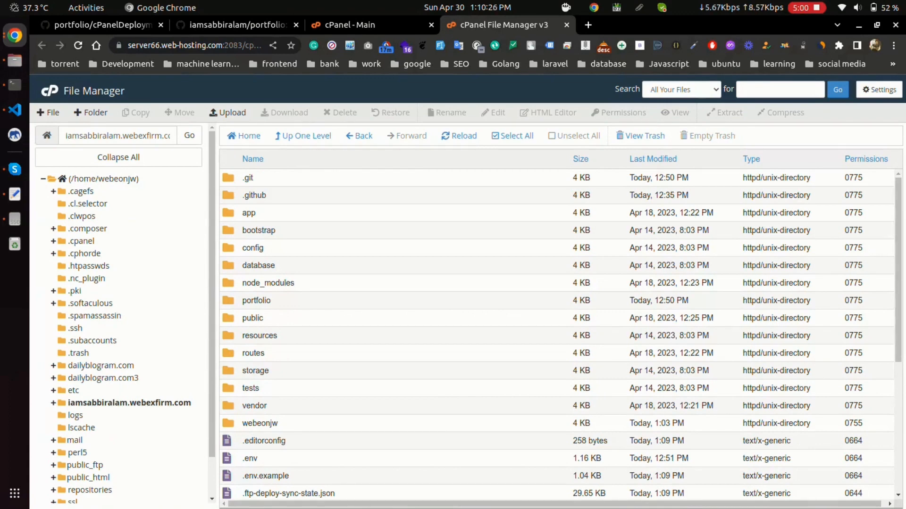
double_click(259, 336)
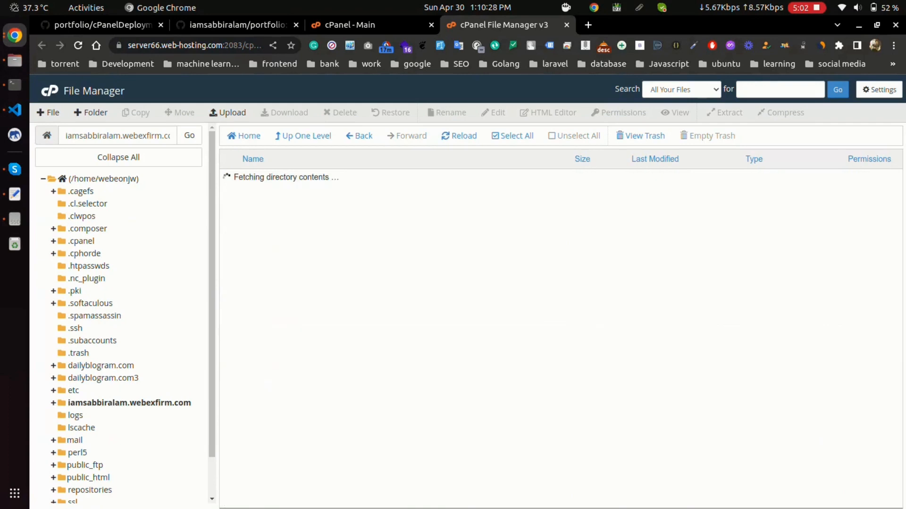
double_click(252, 213)
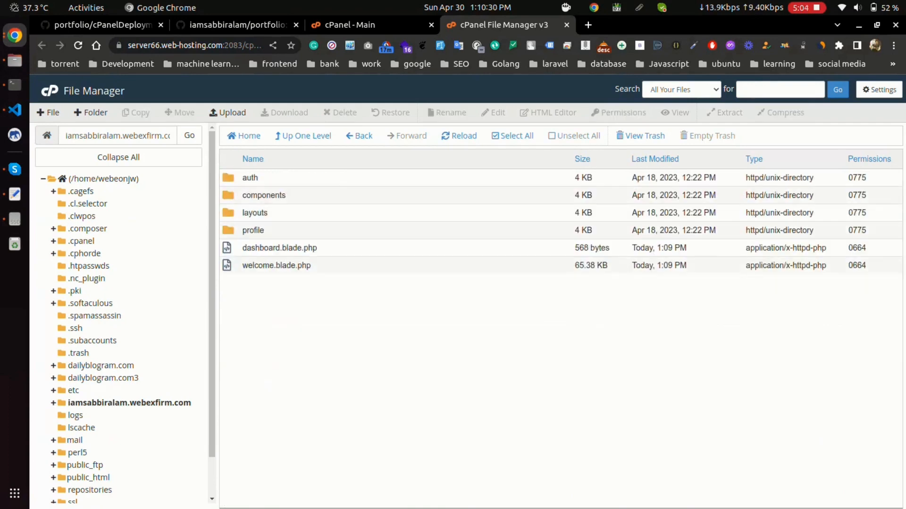
left_click(345, 266)
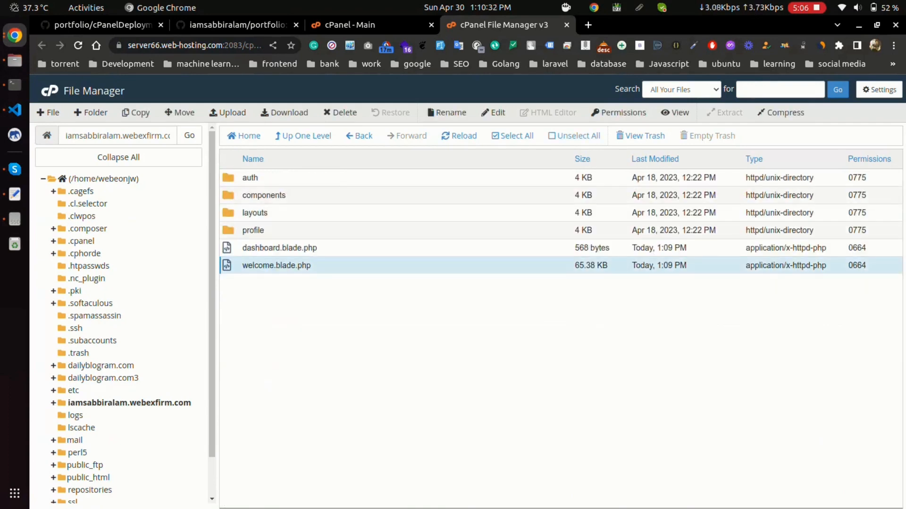
right_click(347, 268)
left_click(373, 314)
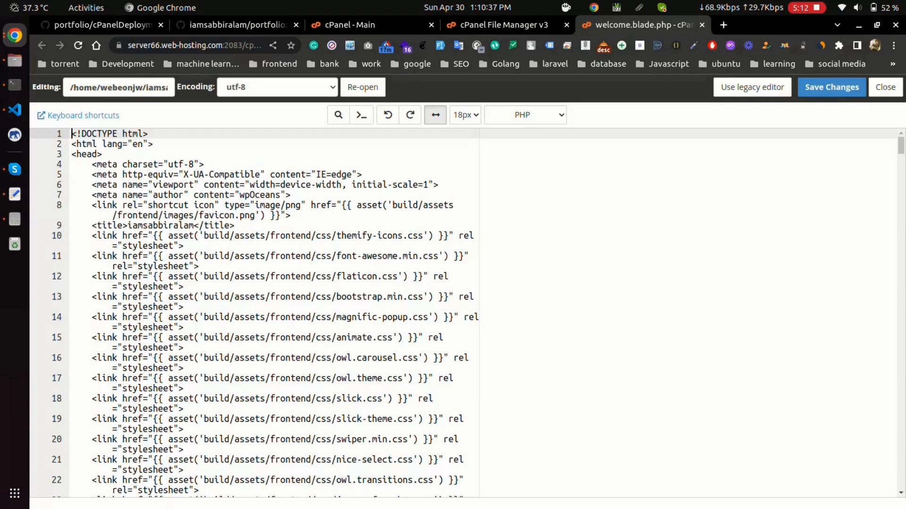
scroll(276, 311, "down", 5)
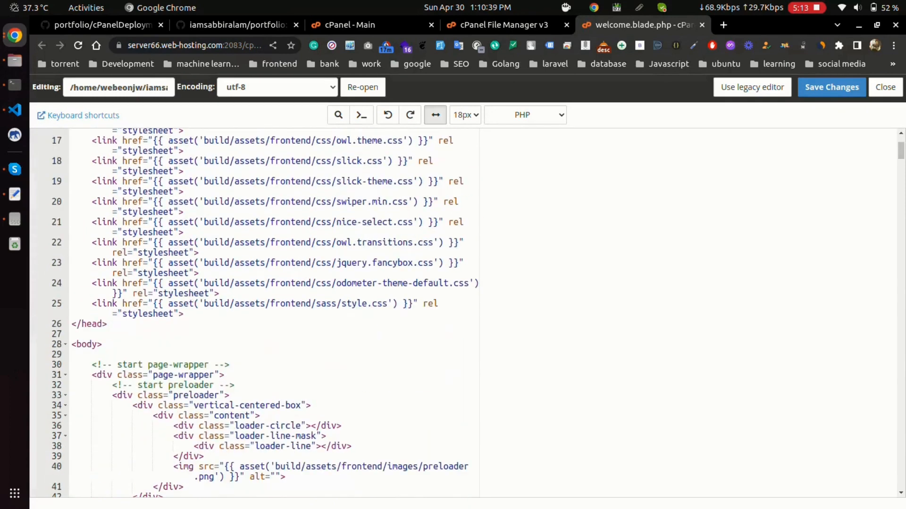
scroll(276, 312, "up", 2)
- Bring the live iamsabbiralam.webexfirm.com site window to the front
left_click(15, 36)
left_click(109, 177)
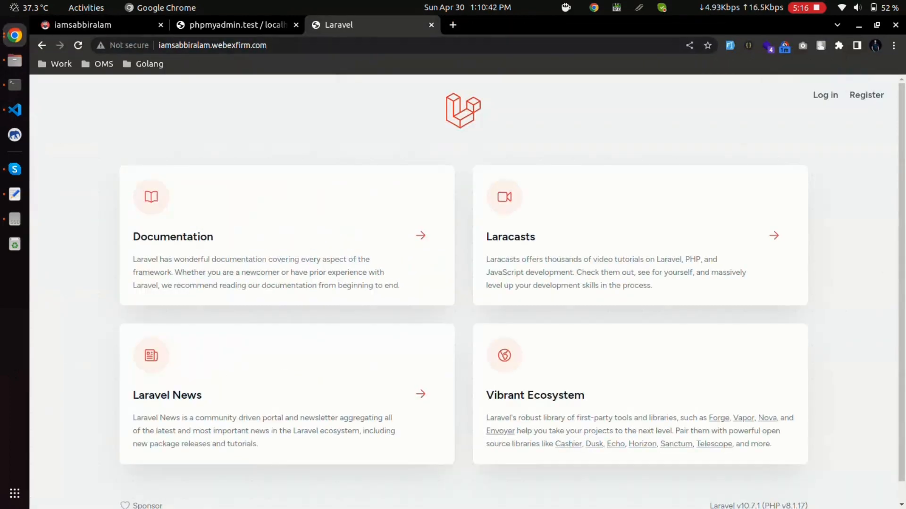
scroll(464, 290, "down", 1)
scroll(464, 291, "up", 1)
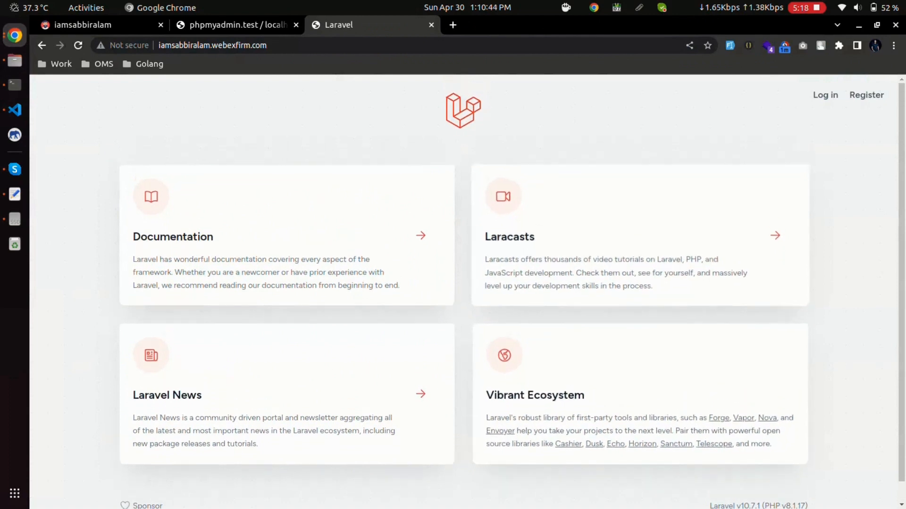
- Reload iamsabbiralam.webexfirm.com so it shows the deployed portfolio home page
key("ctrl+l")
key("Return")
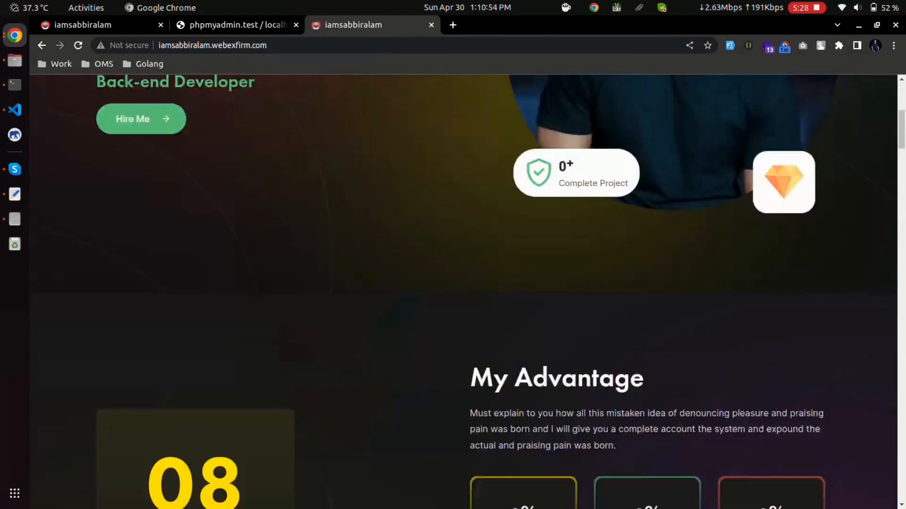
scroll(467, 291, "down", 3)
scroll(467, 290, "up", 2)
scroll(467, 290, "up", 6)
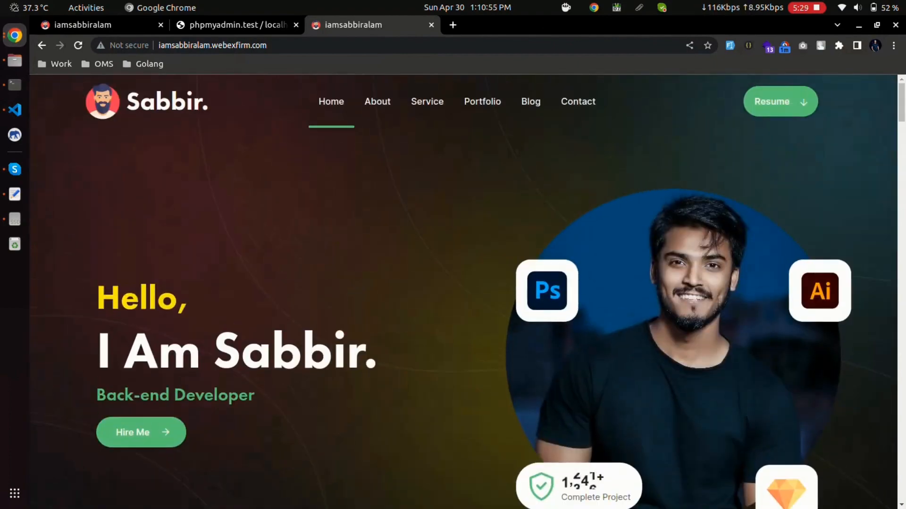
scroll(467, 290, "down", 10)
scroll(467, 290, "down", 2)
scroll(467, 290, "up", 7)
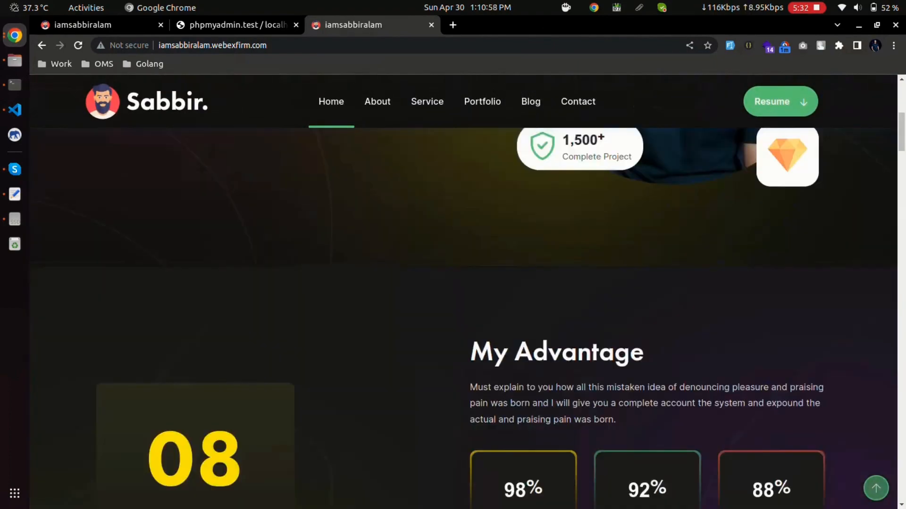
scroll(467, 291, "up", 6)
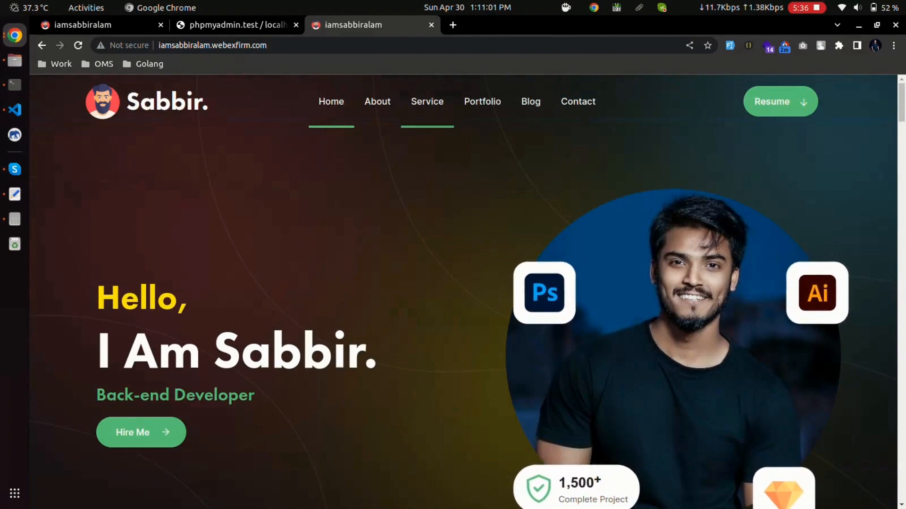
- Close the welcome.blade.php editor in cPanel and return to the iamsabbiralam/portfolio repository page
left_click(14, 35)
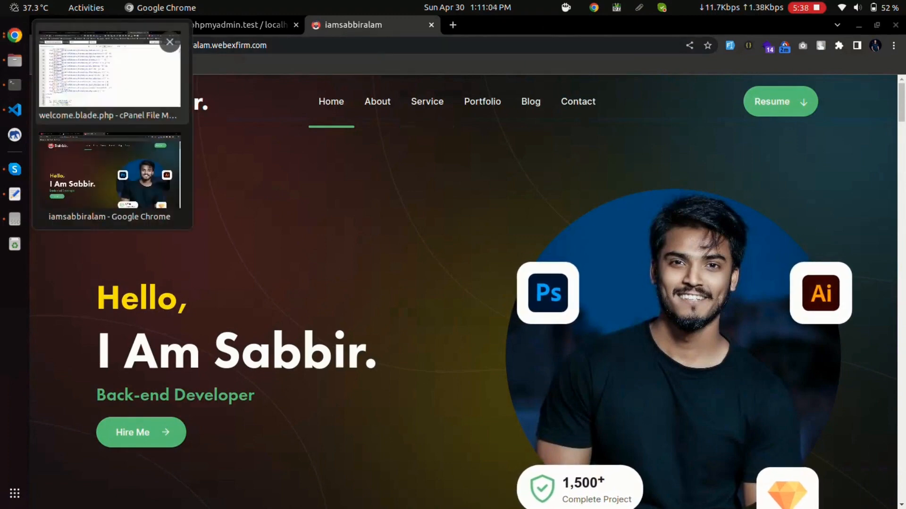
left_click(109, 78)
left_click(885, 86)
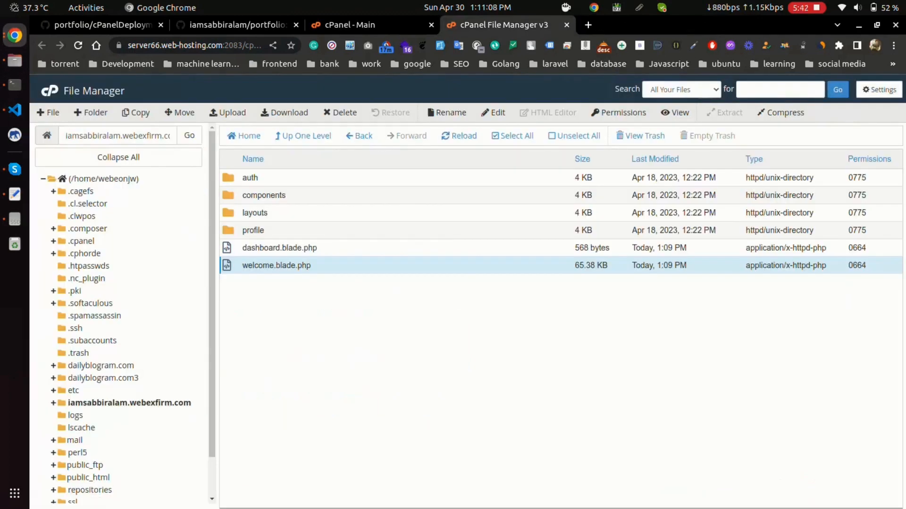
left_click(237, 24)
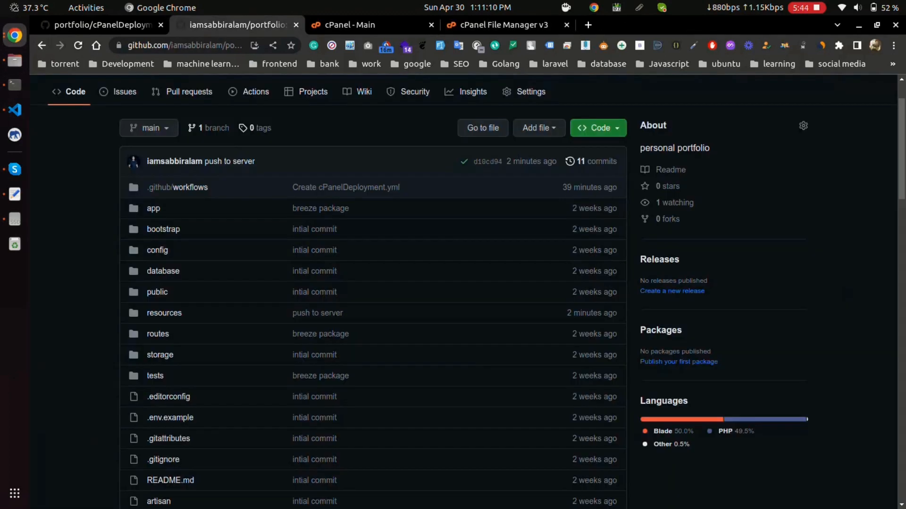